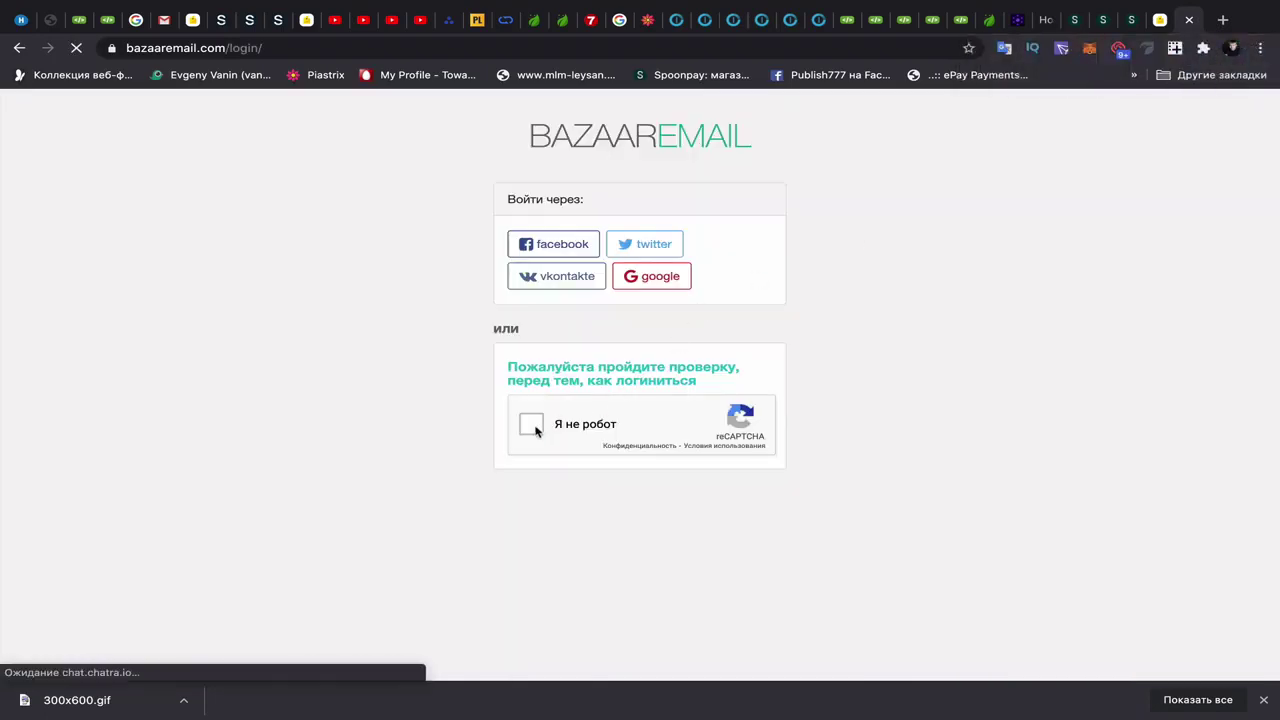
- Pass the 'Я не робот' reCAPTCHA by selecting the car images to sign in to BazaarEmail
{"action": "left_click", "coordinate": [540, 428]}
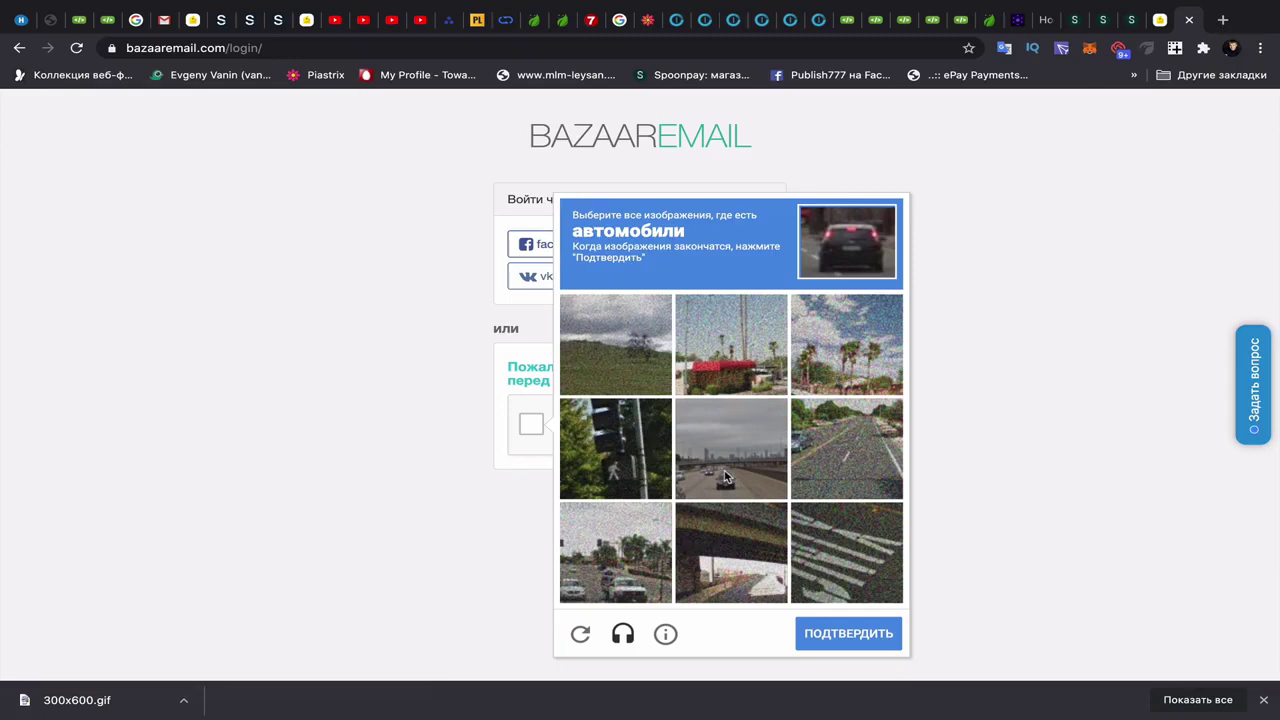
{"action": "left_click", "coordinate": [731, 466]}
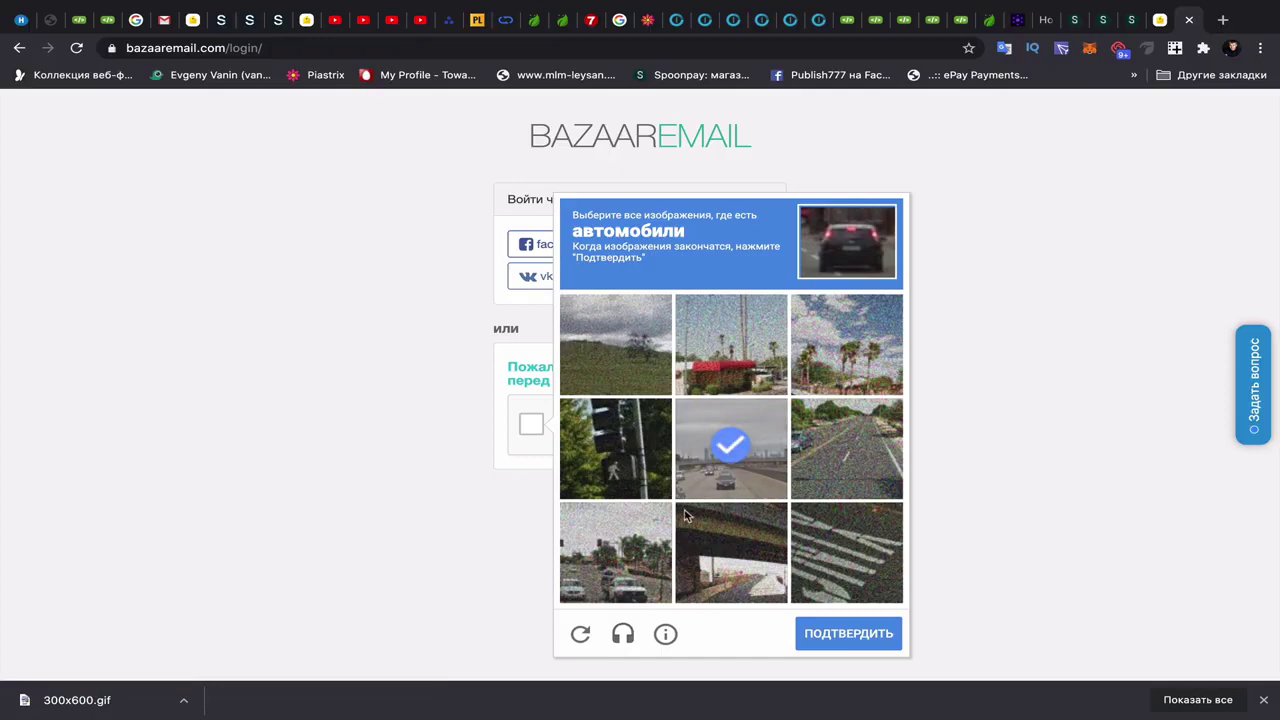
{"action": "left_click", "coordinate": [616, 553]}
{"action": "left_click", "coordinate": [822, 452]}
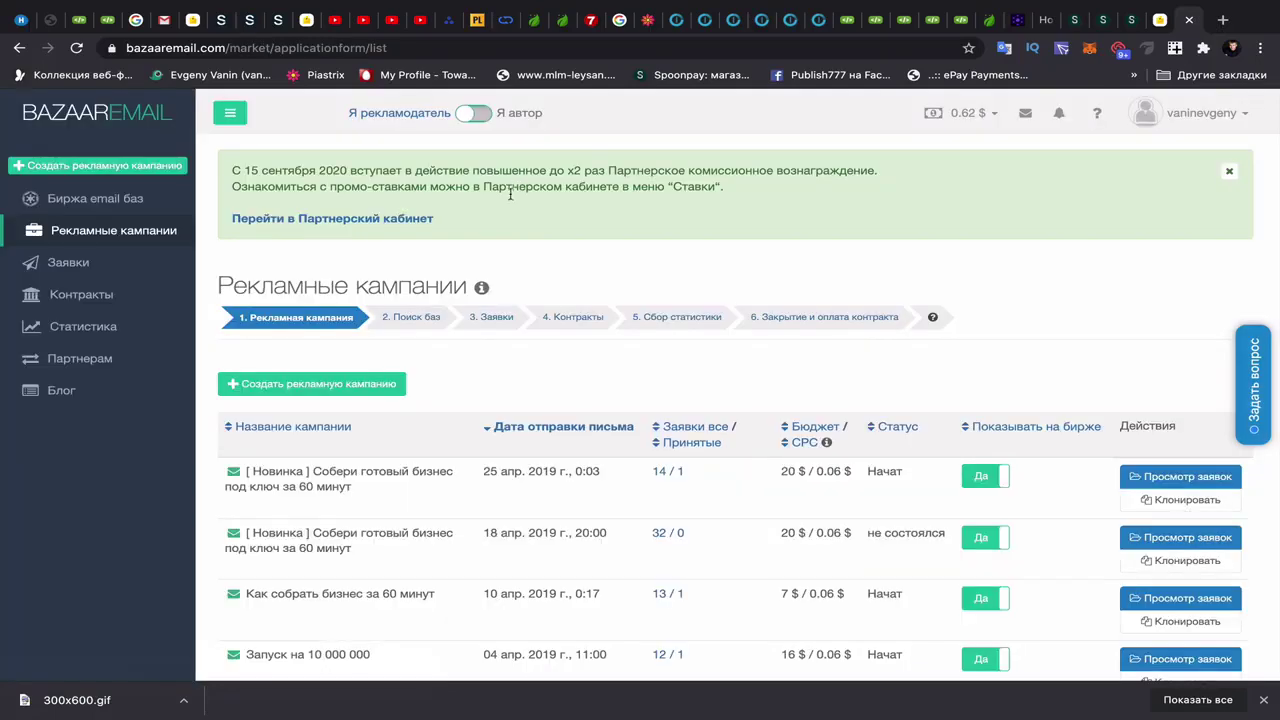
- Go to Пополнить баланс from the balance menu and change the top-up amount to 20 USD
{"action": "scroll", "coordinate": [590, 279], "scroll_direction": "down", "scroll_amount": 1}
{"action": "scroll", "coordinate": [590, 279], "scroll_direction": "up", "scroll_amount": 1}
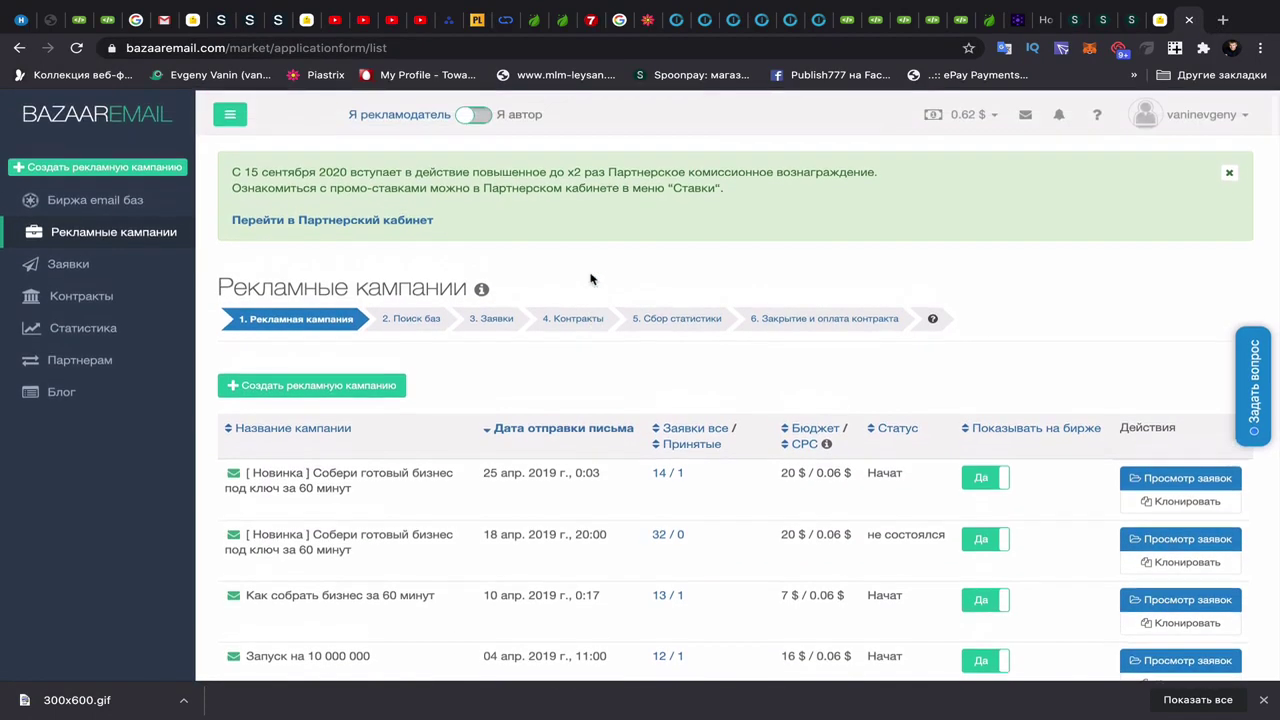
{"action": "left_click", "coordinate": [995, 116]}
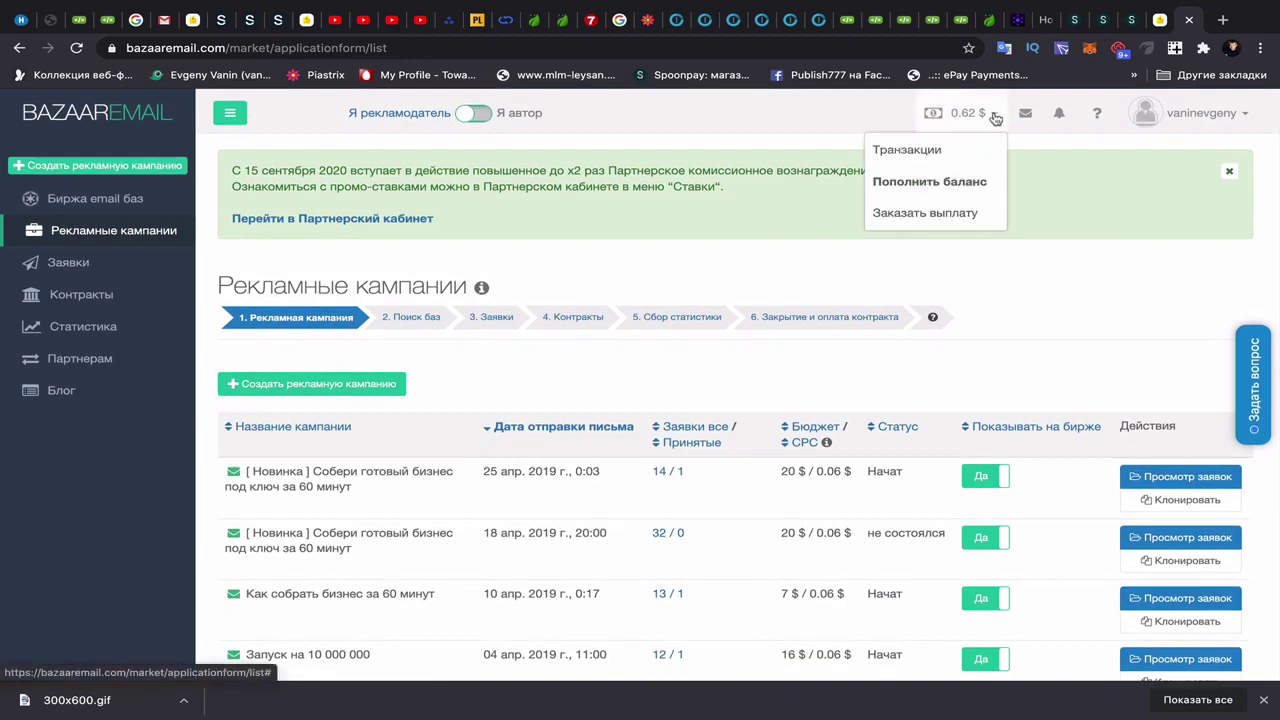
{"action": "left_click", "coordinate": [944, 179]}
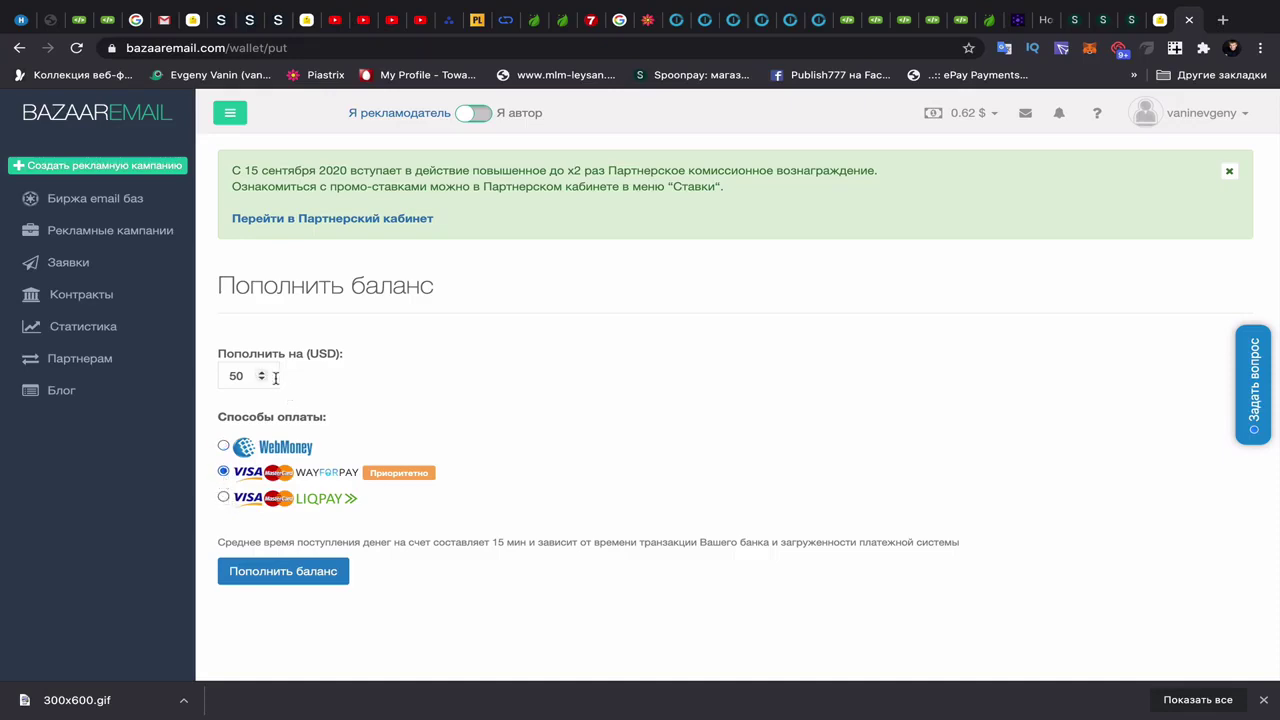
{"action": "left_click", "coordinate": [241, 376]}
- Submit the 20 USD top-up and fill WayForPay with the saved Mastercard and the cardholder's name
{"action": "left_click", "coordinate": [284, 574]}
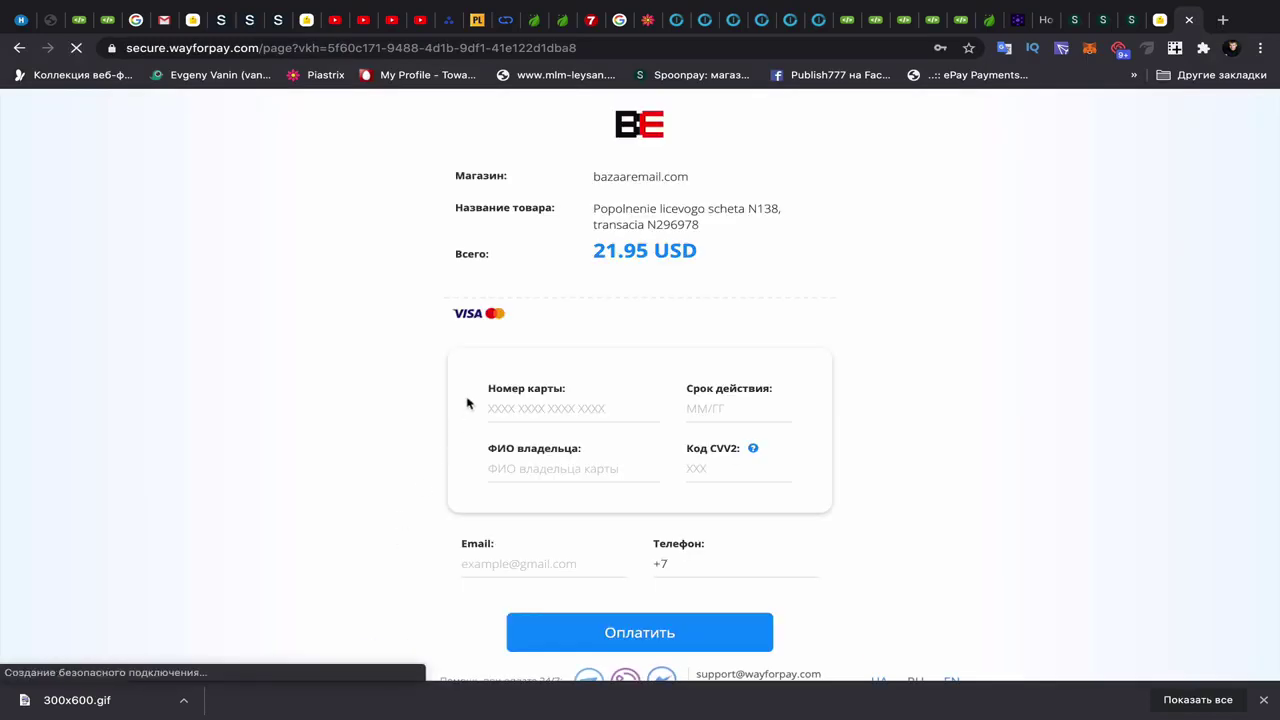
{"action": "left_click", "coordinate": [558, 409]}
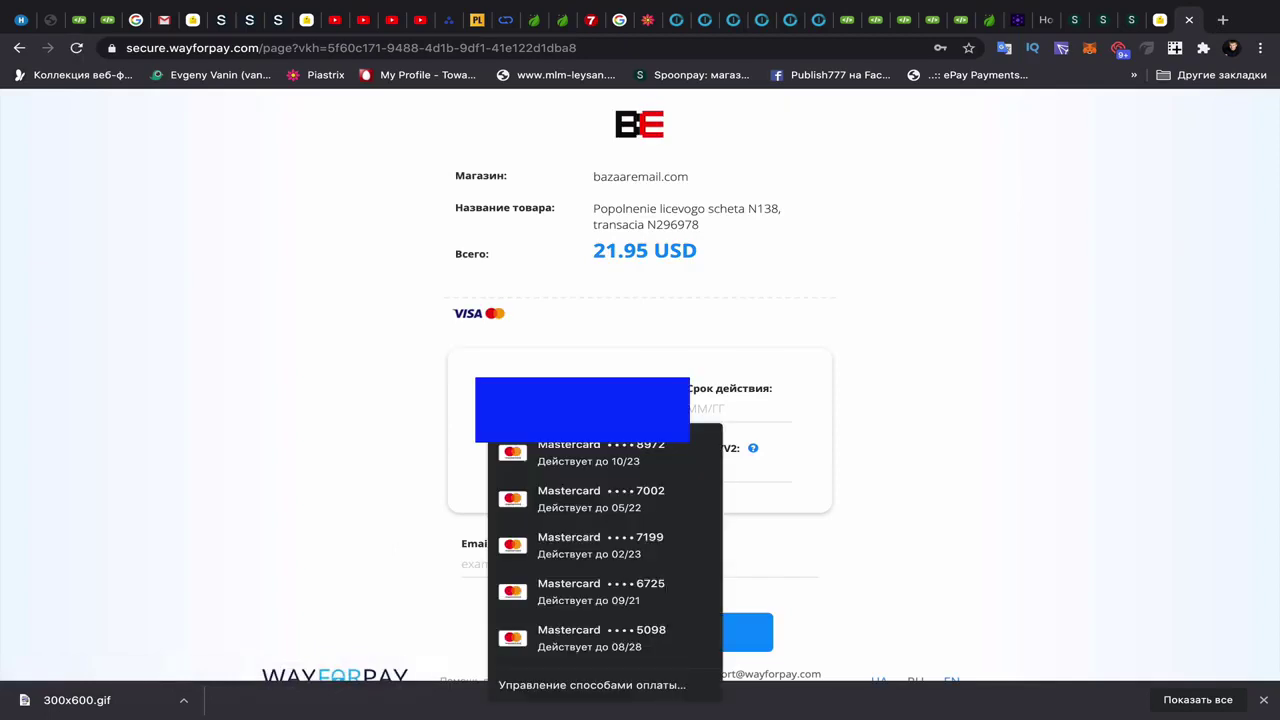
{"action": "left_click", "coordinate": [590, 450]}
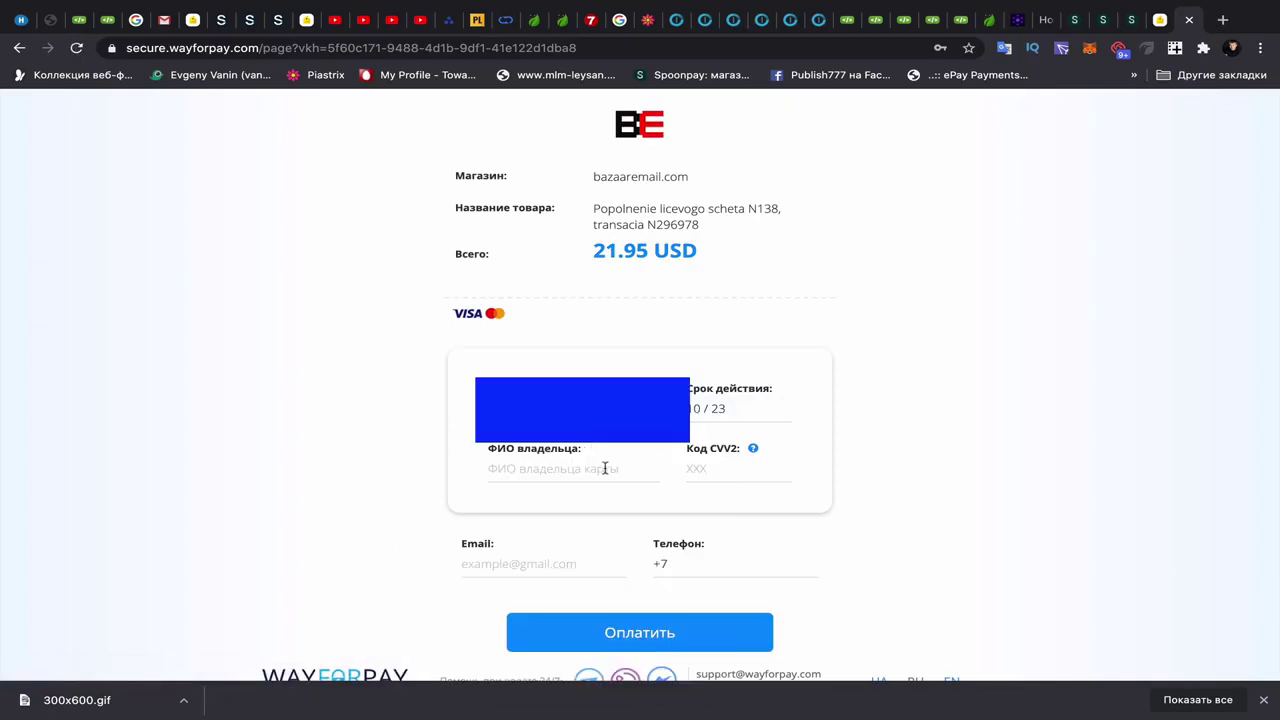
{"action": "left_click", "coordinate": [588, 468]}
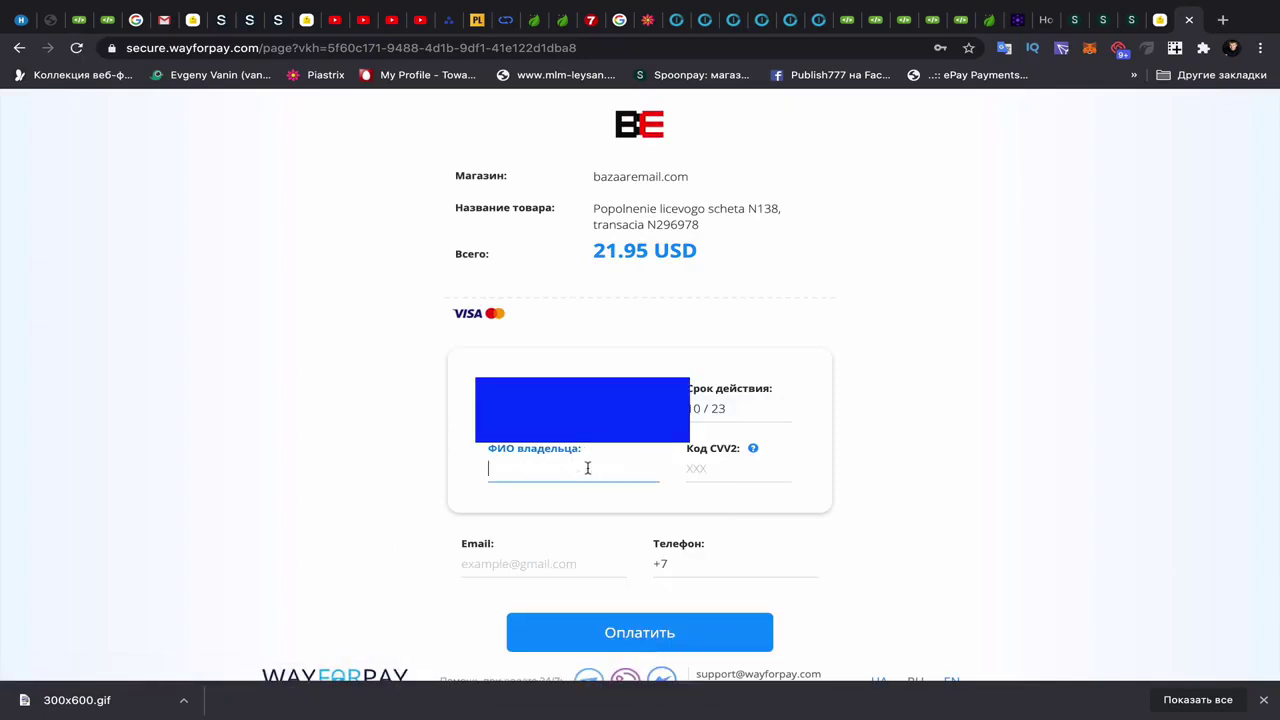
{"action": "left_click", "coordinate": [707, 468]}
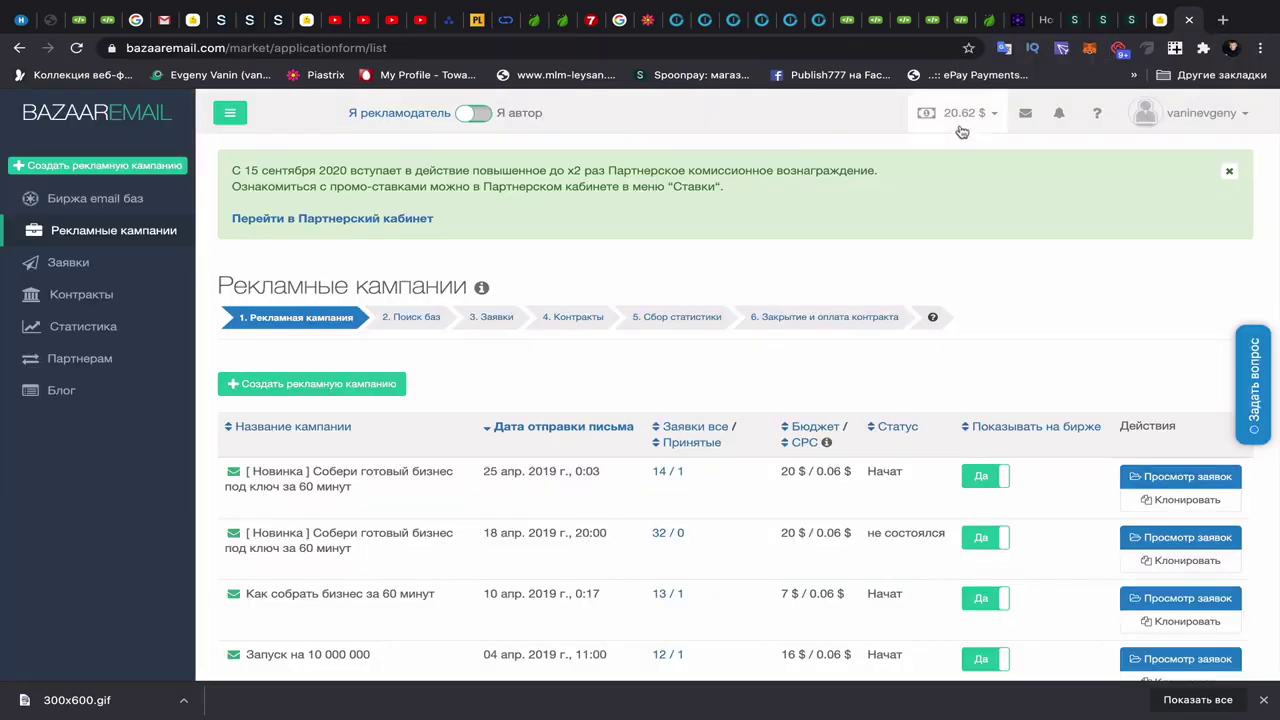
- Start a new campaign named '42 800 рублей за 1 день' with subject 'Смотри как получить 42 800 за 1 день'
{"action": "left_click", "coordinate": [338, 385]}
{"action": "left_click", "coordinate": [308, 402]}
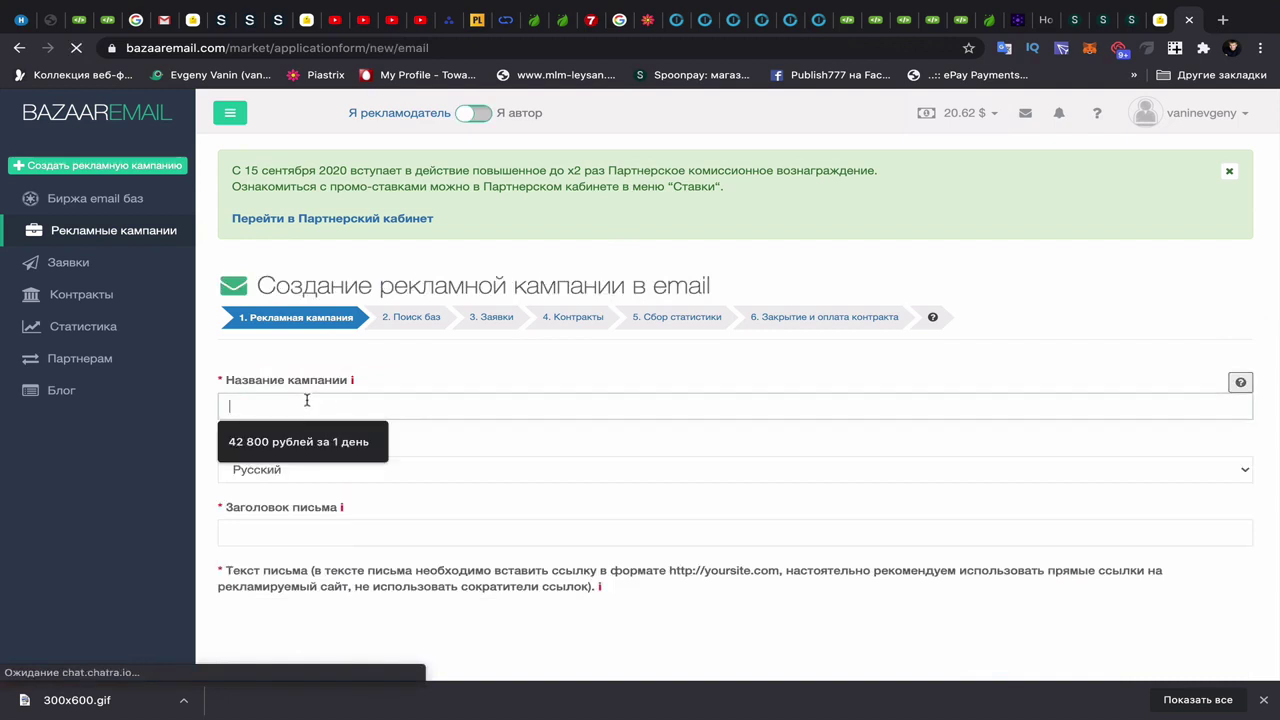
{"action": "left_click", "coordinate": [308, 441]}
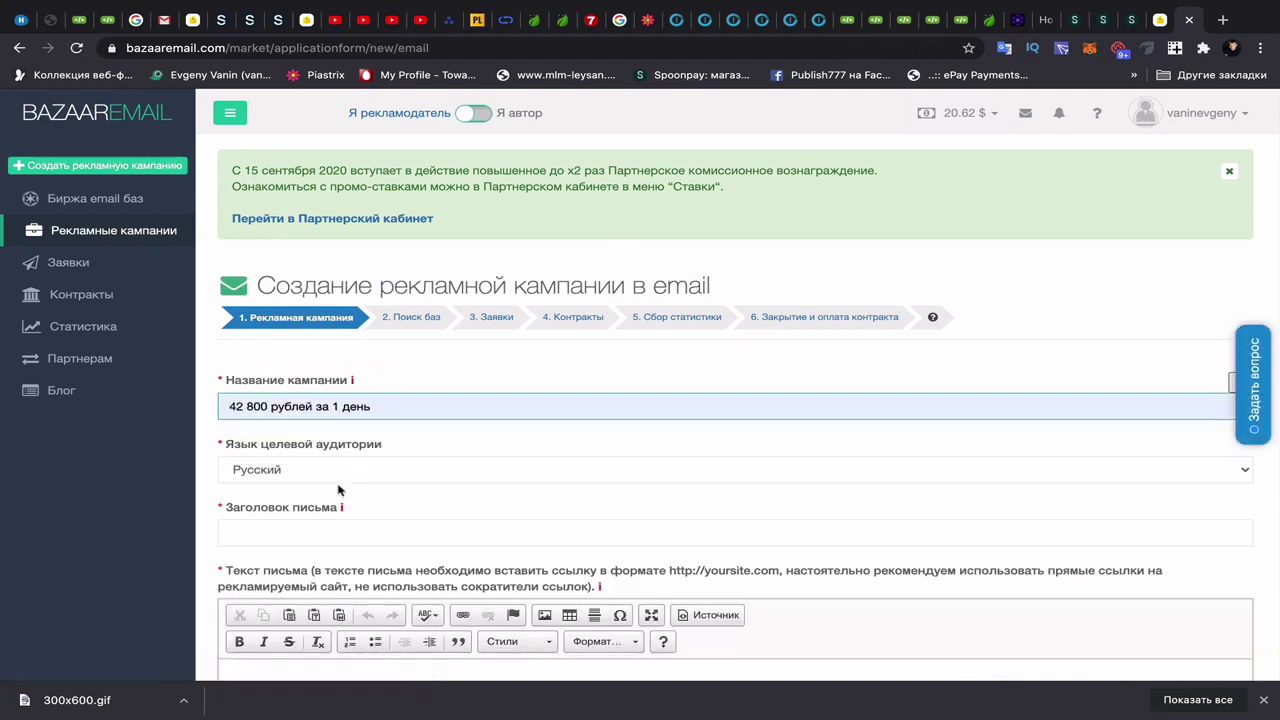
{"action": "scroll", "coordinate": [279, 508], "scroll_direction": "down", "scroll_amount": 1}
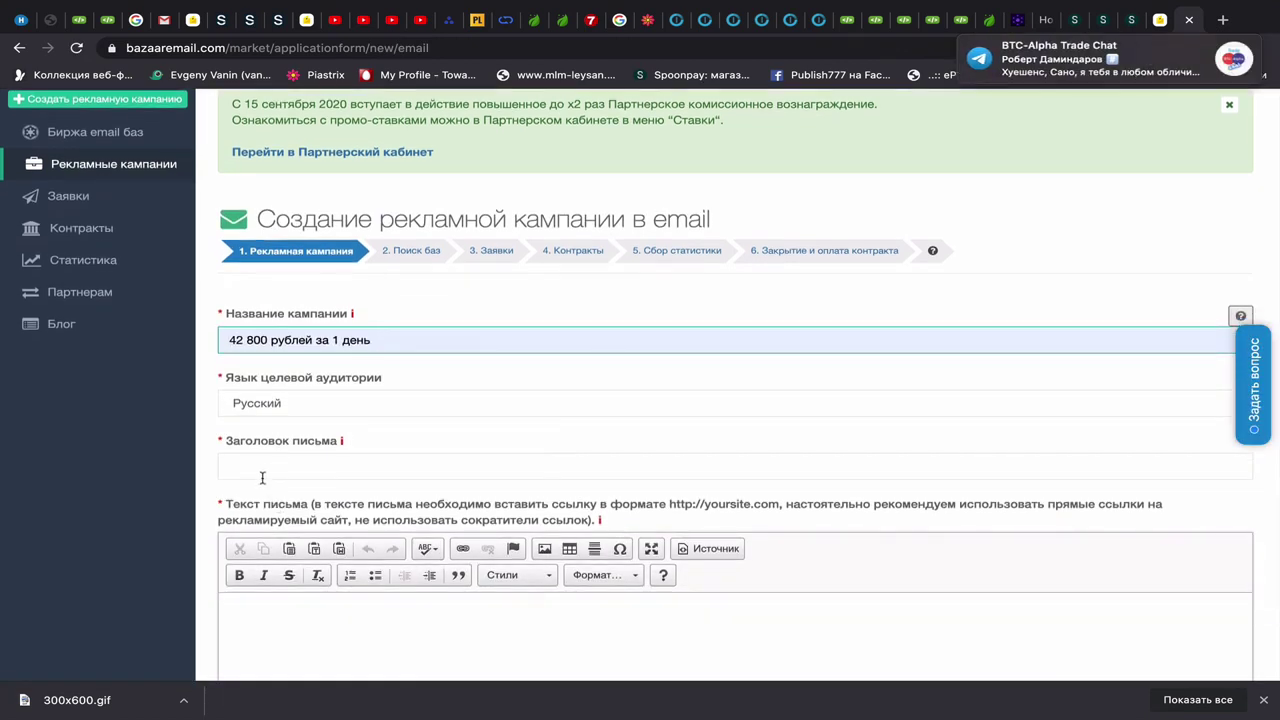
{"action": "left_click", "coordinate": [257, 468]}
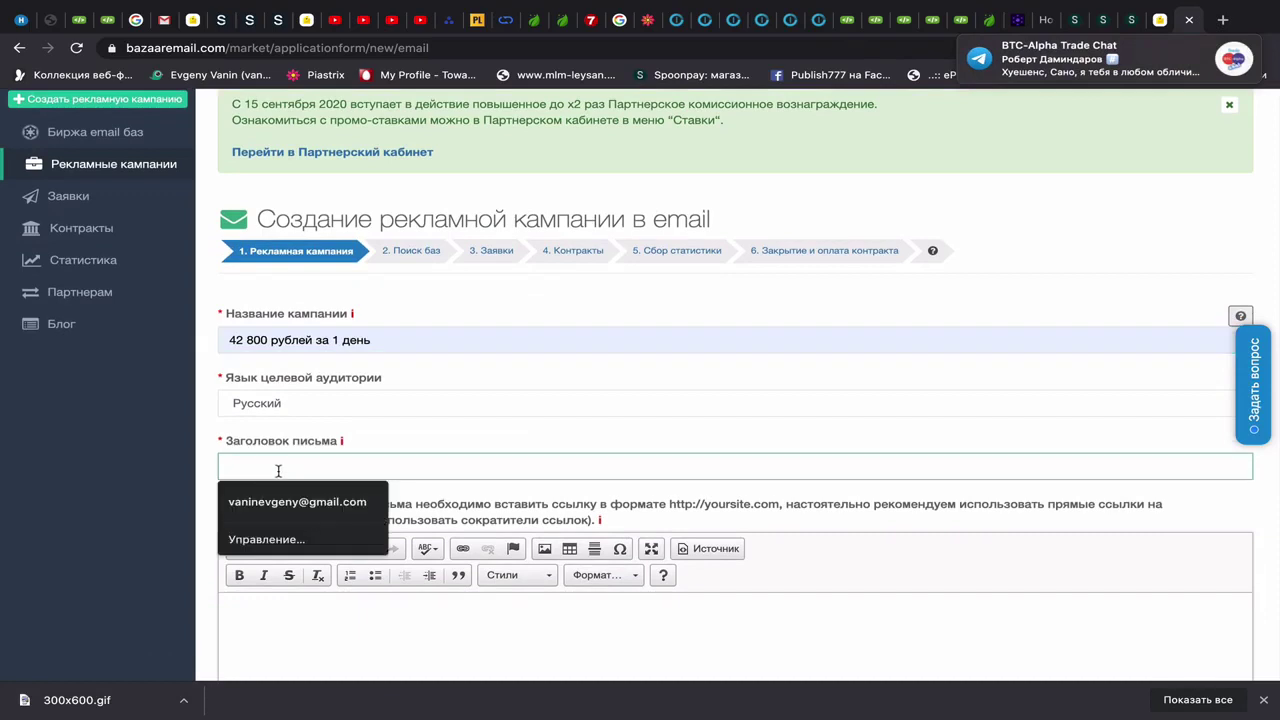
{"action": "type", "text": "Cv"}
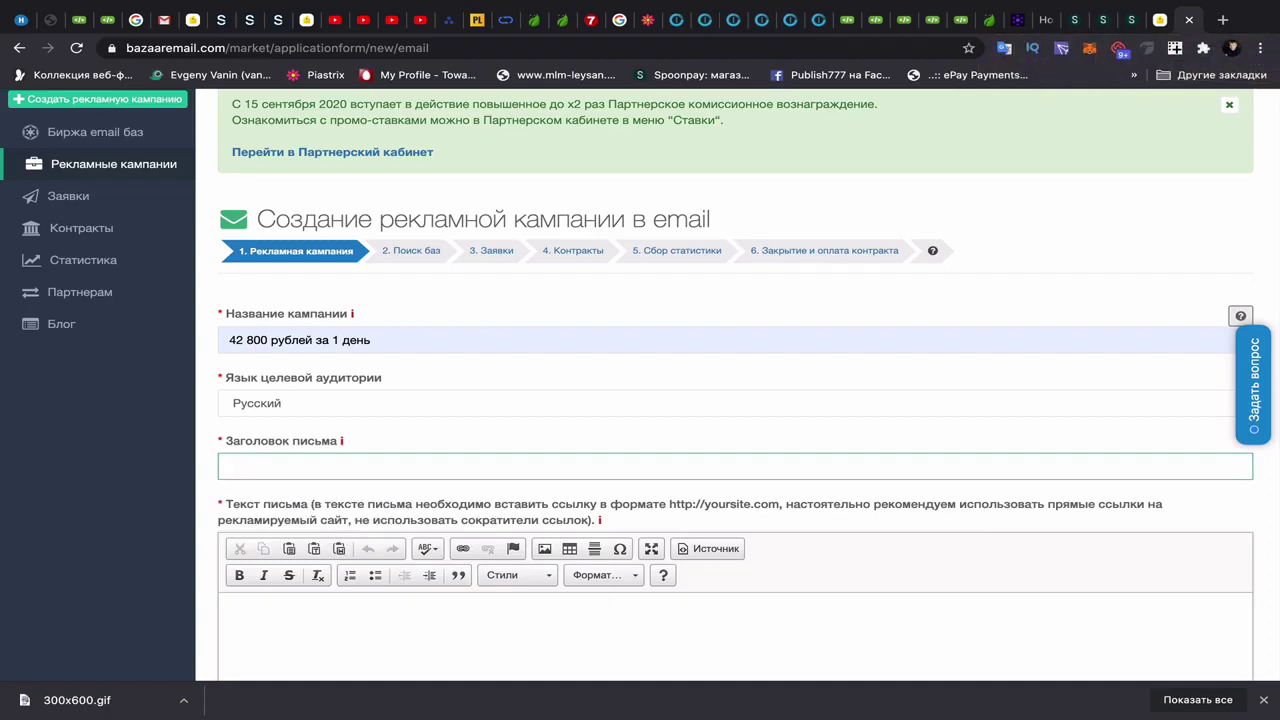
{"action": "type", "text": "Смотри"}
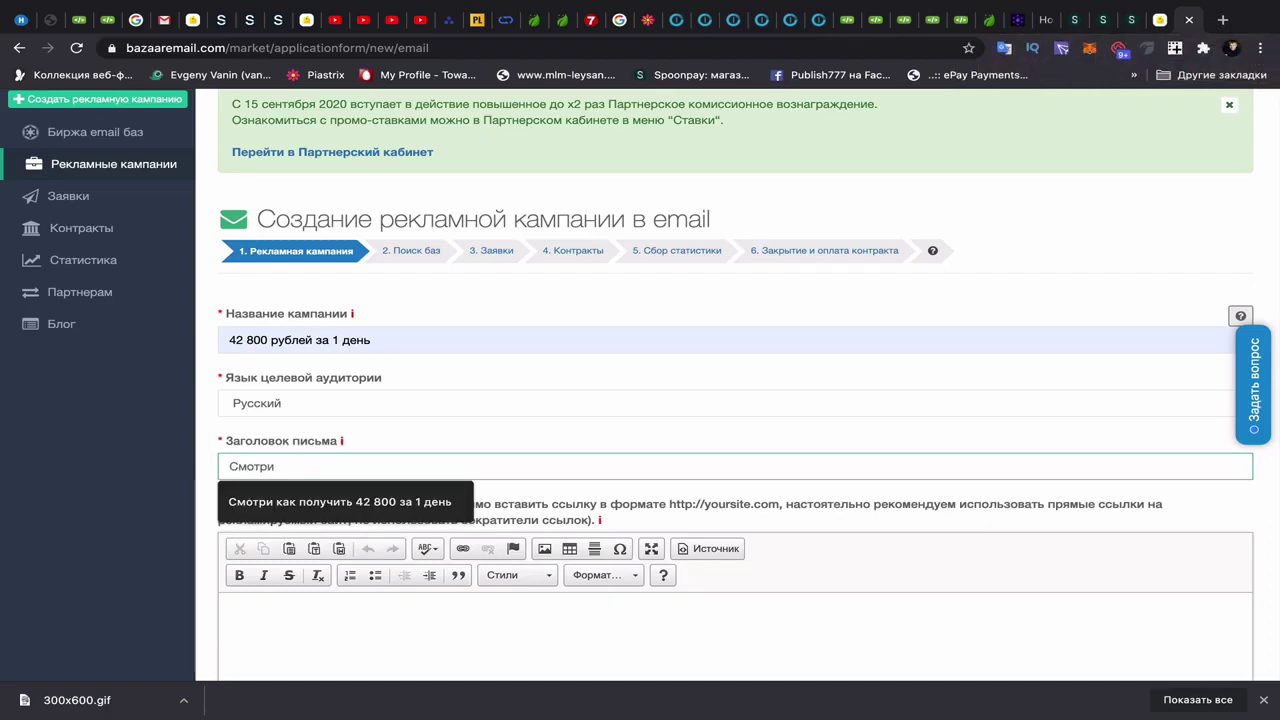
{"action": "left_click", "coordinate": [300, 502]}
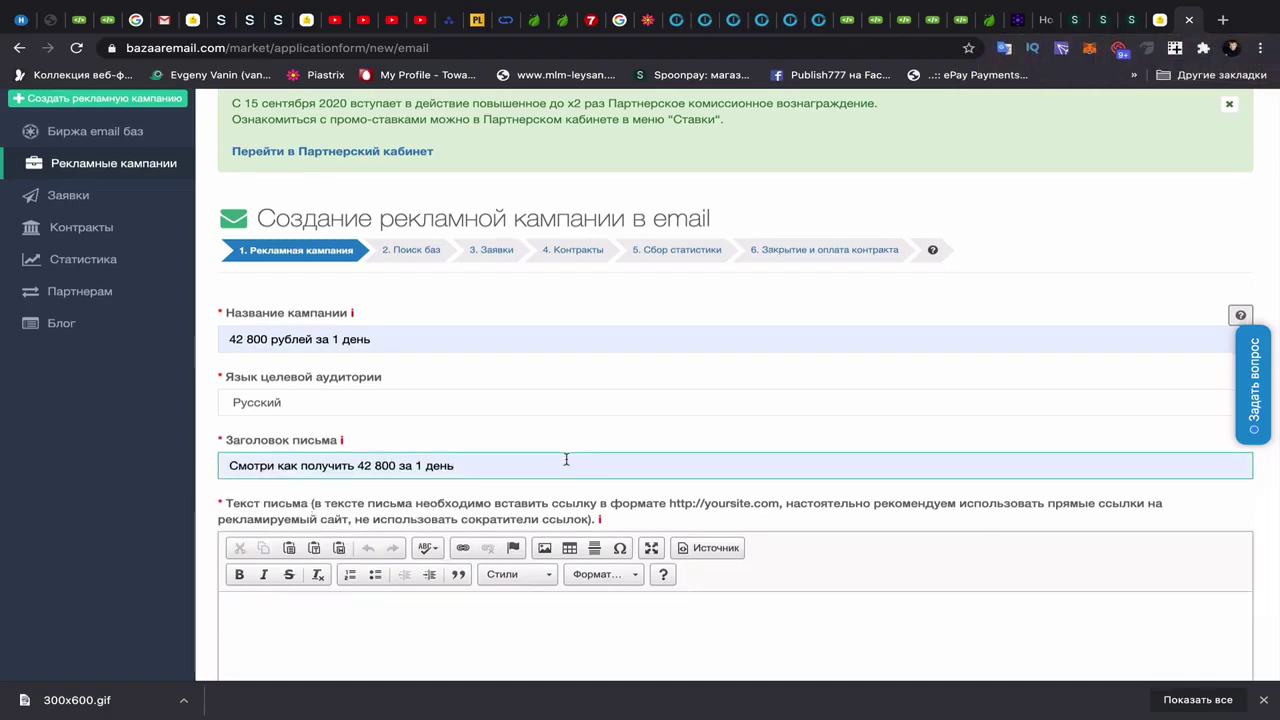
- Paste the prepared promotional text into the letter body
{"action": "scroll", "coordinate": [566, 457], "scroll_direction": "down", "scroll_amount": 3}
{"action": "left_click", "coordinate": [354, 403]}
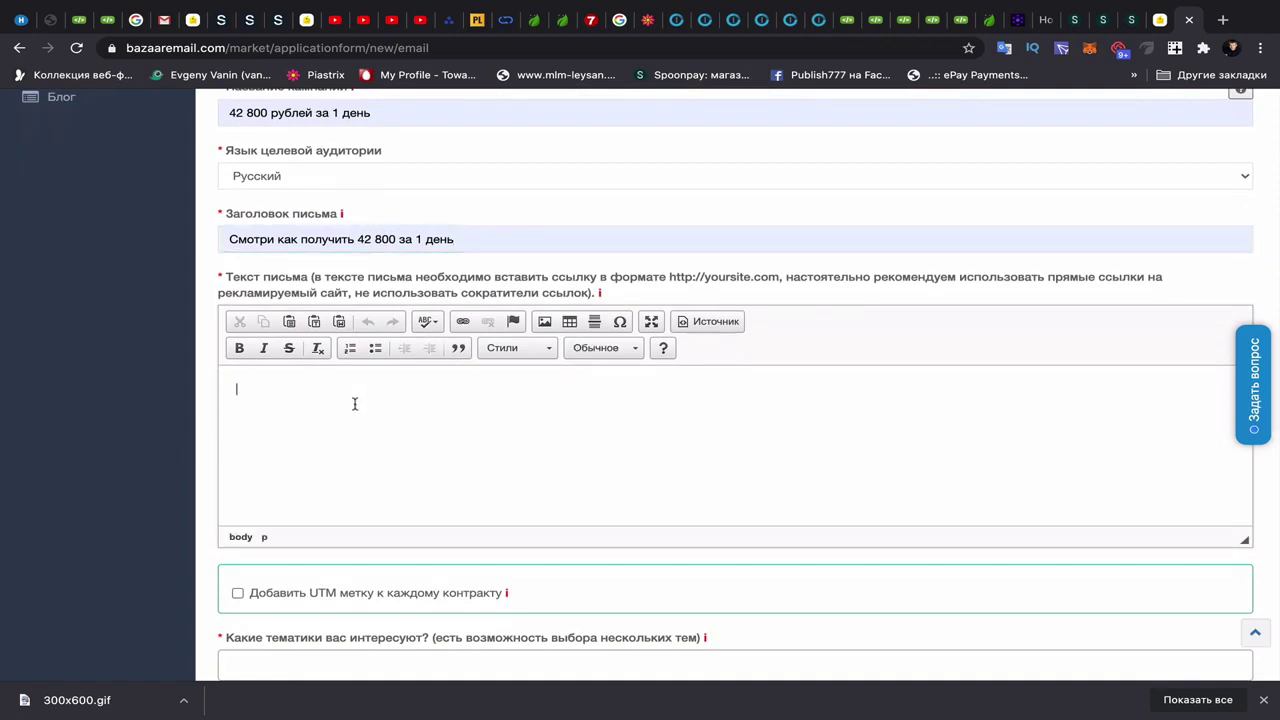
{"action": "type", "text": "Приветствую! Хочешь получить готовую систему которая принесла 42 800 руб за 1 день? Автор отдает ее абсолютно бесплатно и в добавок обучает трафику и созданию таких же систем. Просто посмотри это видео и все поймешь> Это не развод и не лохотрон а реальная схема которая приносит постоянный доход на автомате. Желаю  вам успехов!"}
{"action": "scroll", "coordinate": [394, 440], "scroll_direction": "down", "scroll_amount": 1}
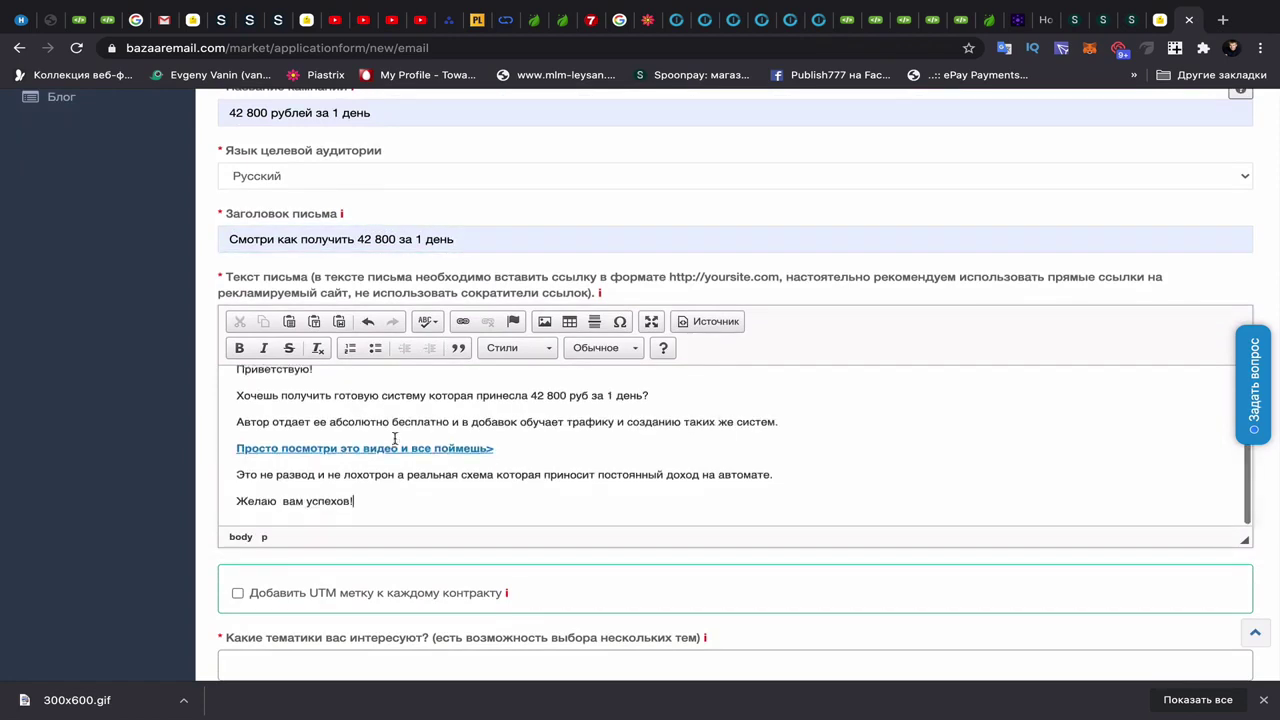
{"action": "scroll", "coordinate": [400, 442], "scroll_direction": "up", "scroll_amount": 1}
{"action": "scroll", "coordinate": [394, 440], "scroll_direction": "down", "scroll_amount": 1}
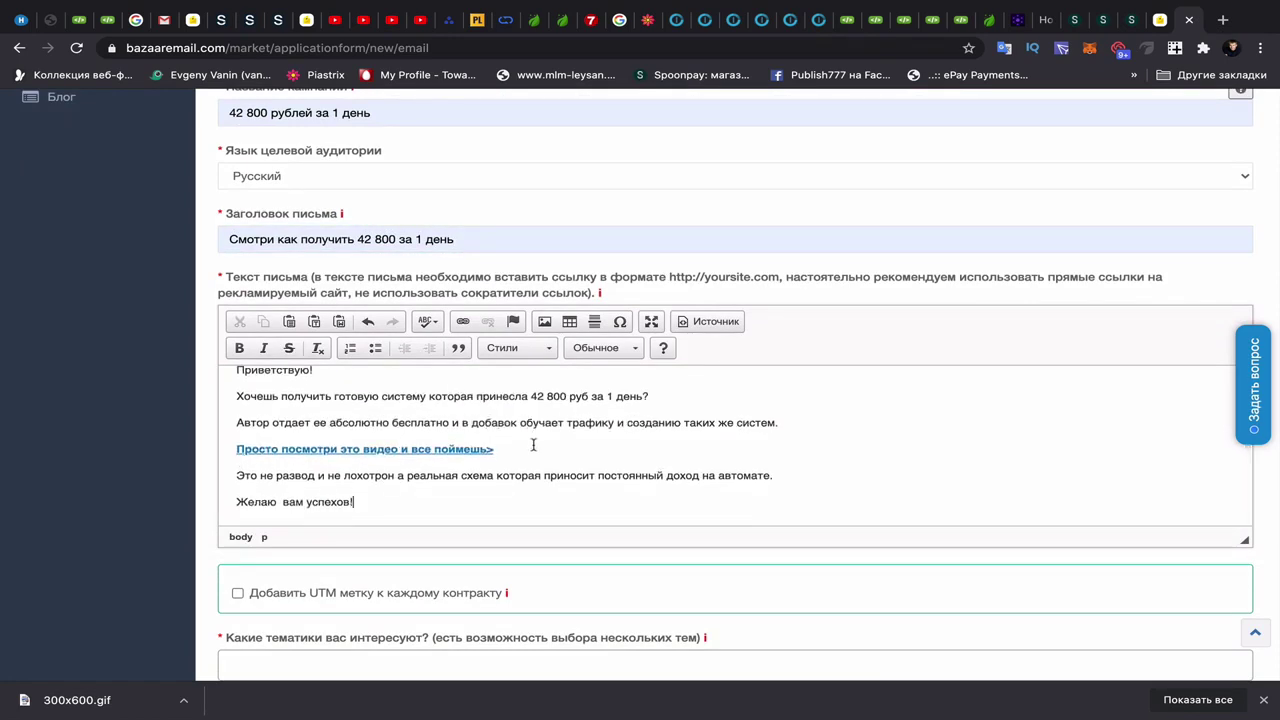
{"action": "scroll", "coordinate": [533, 445], "scroll_direction": "down", "scroll_amount": 3}
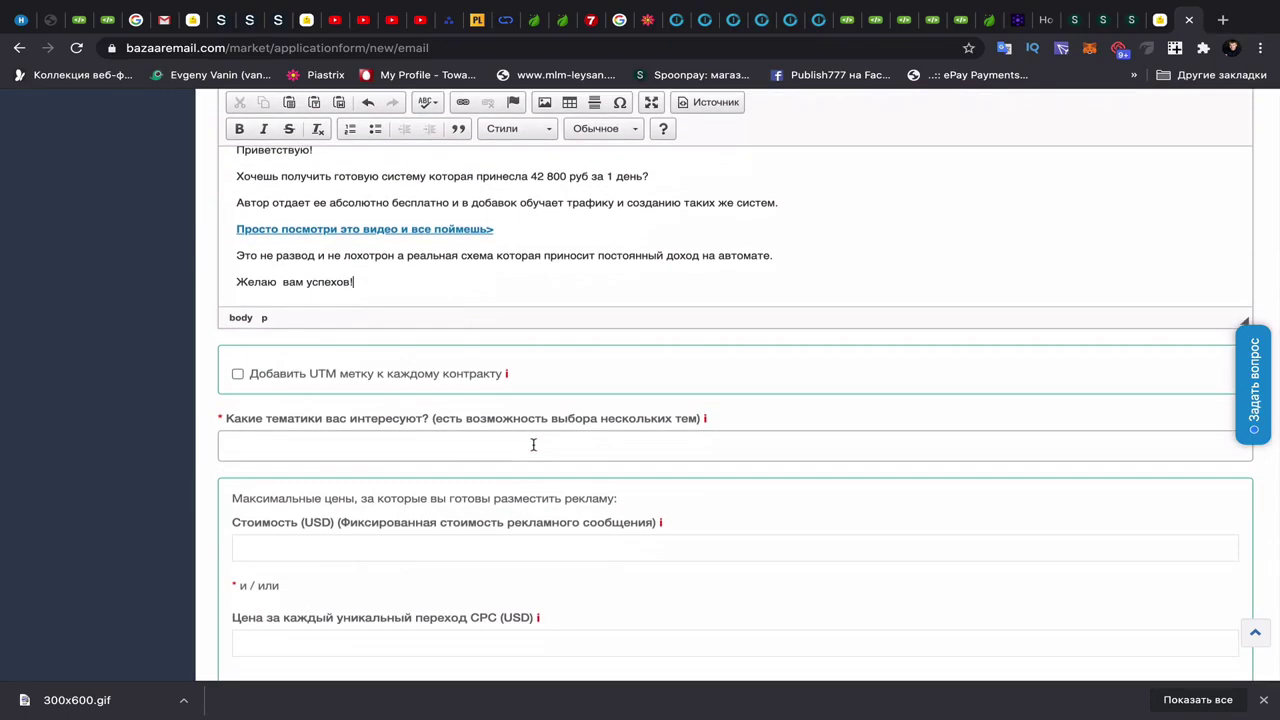
{"action": "scroll", "coordinate": [533, 445], "scroll_direction": "down", "scroll_amount": 3}
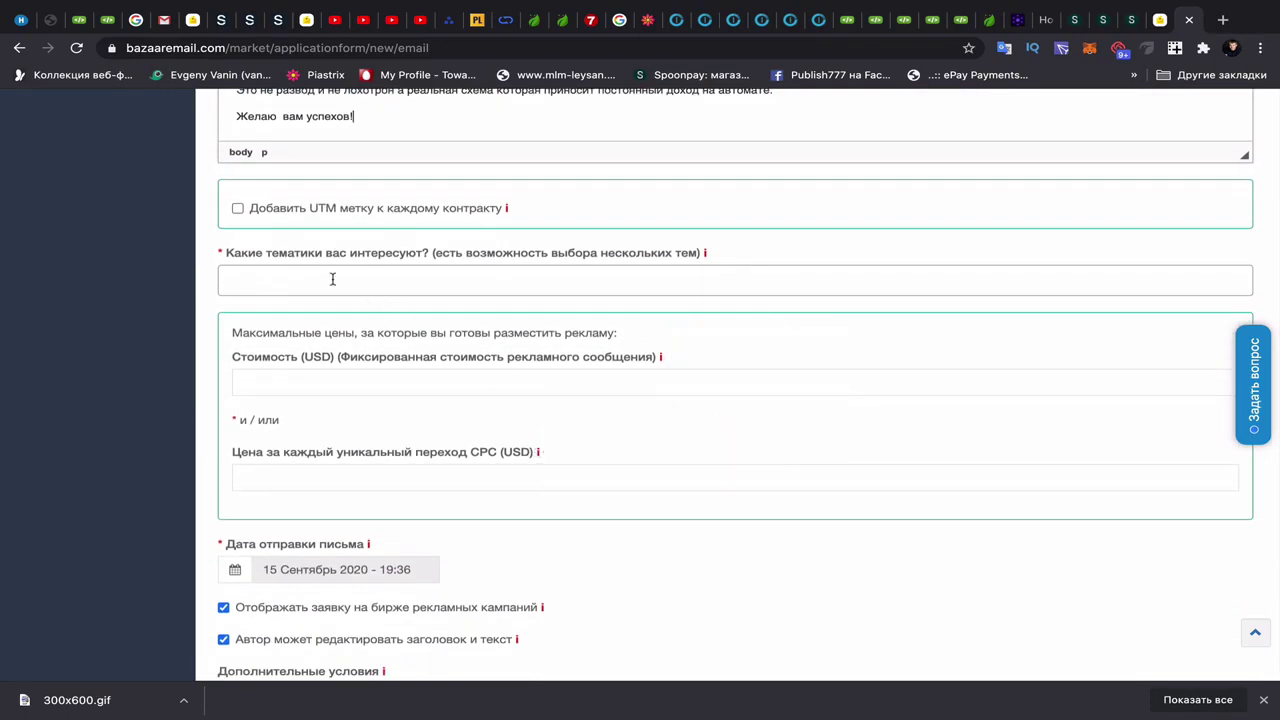
- Pick Электронная коммерция and Экономика и бизнес from the topics-of-interest dropdown
{"action": "left_click", "coordinate": [332, 279]}
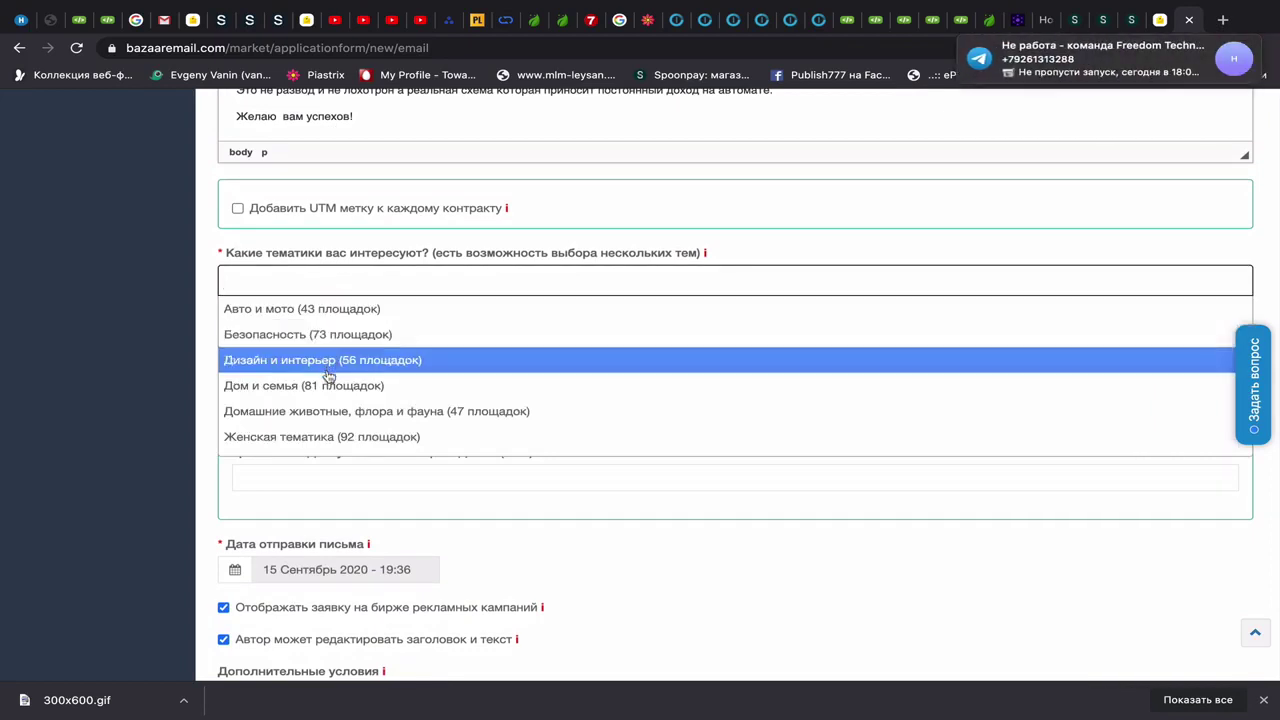
{"action": "scroll", "coordinate": [328, 375], "scroll_direction": "down", "scroll_amount": 4}
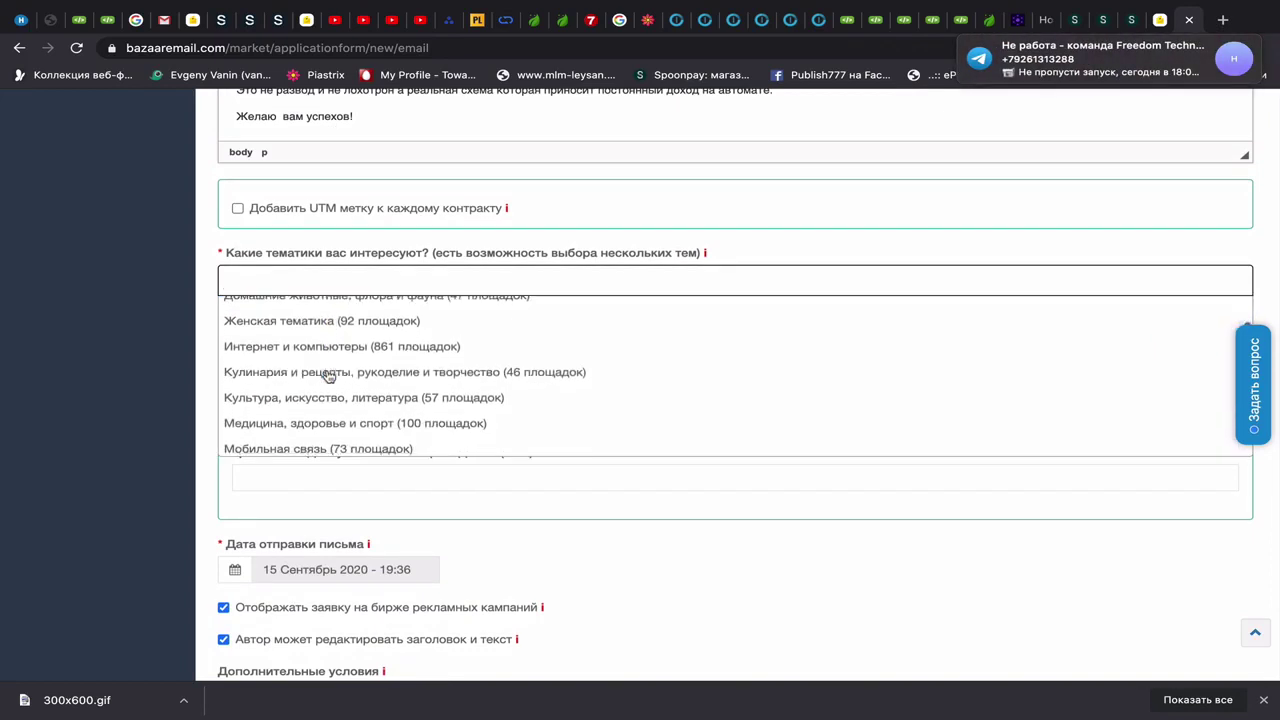
{"action": "scroll", "coordinate": [328, 375], "scroll_direction": "down", "scroll_amount": 1}
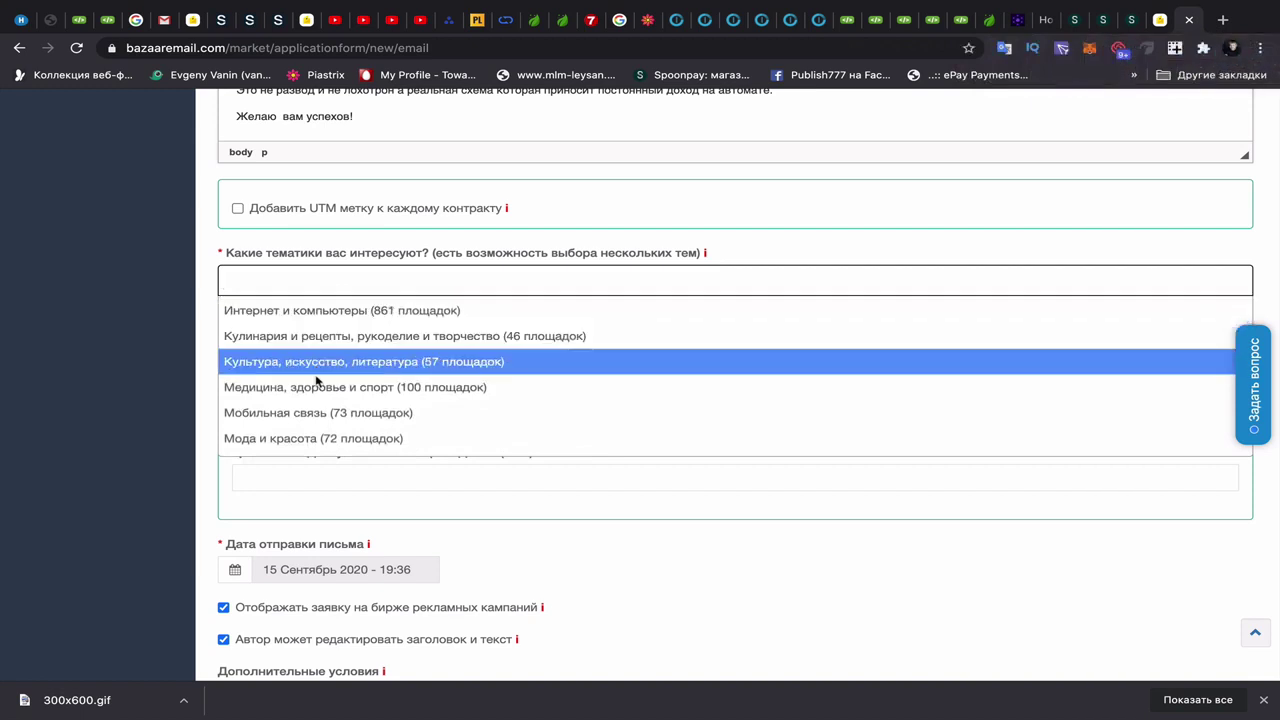
{"action": "scroll", "coordinate": [316, 400], "scroll_direction": "down", "scroll_amount": 5}
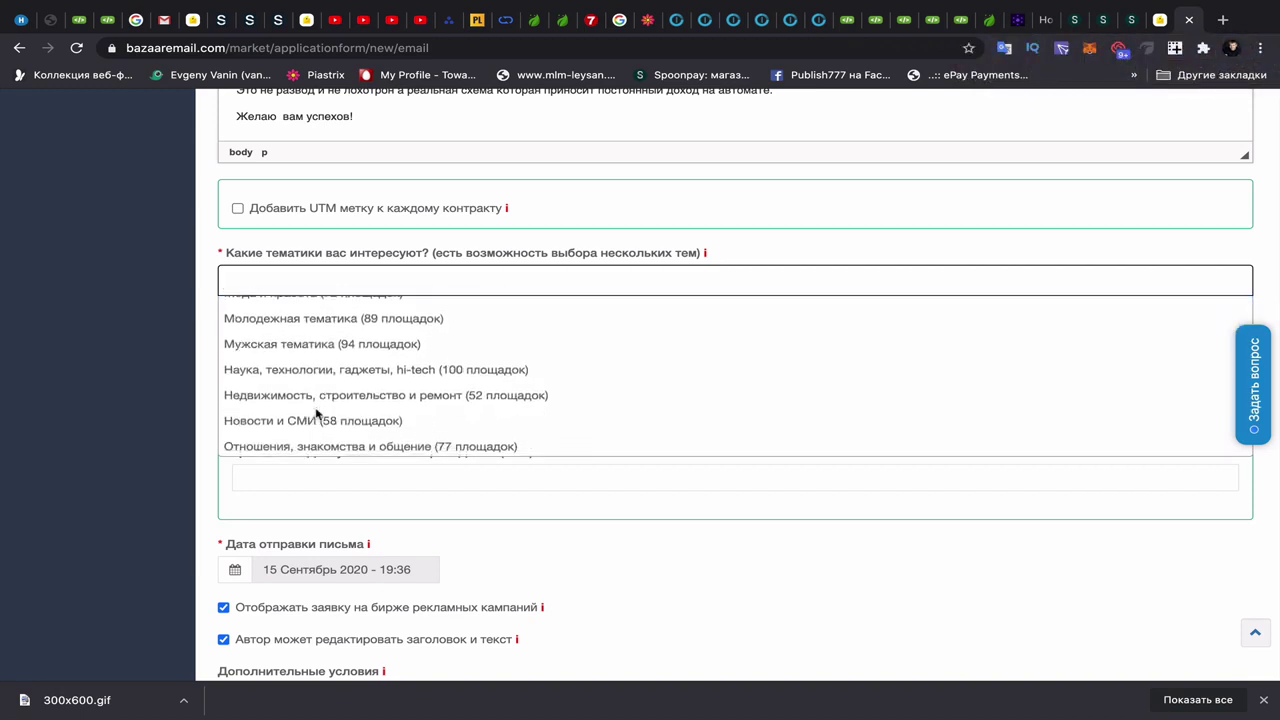
{"action": "scroll", "coordinate": [316, 413], "scroll_direction": "down", "scroll_amount": 4}
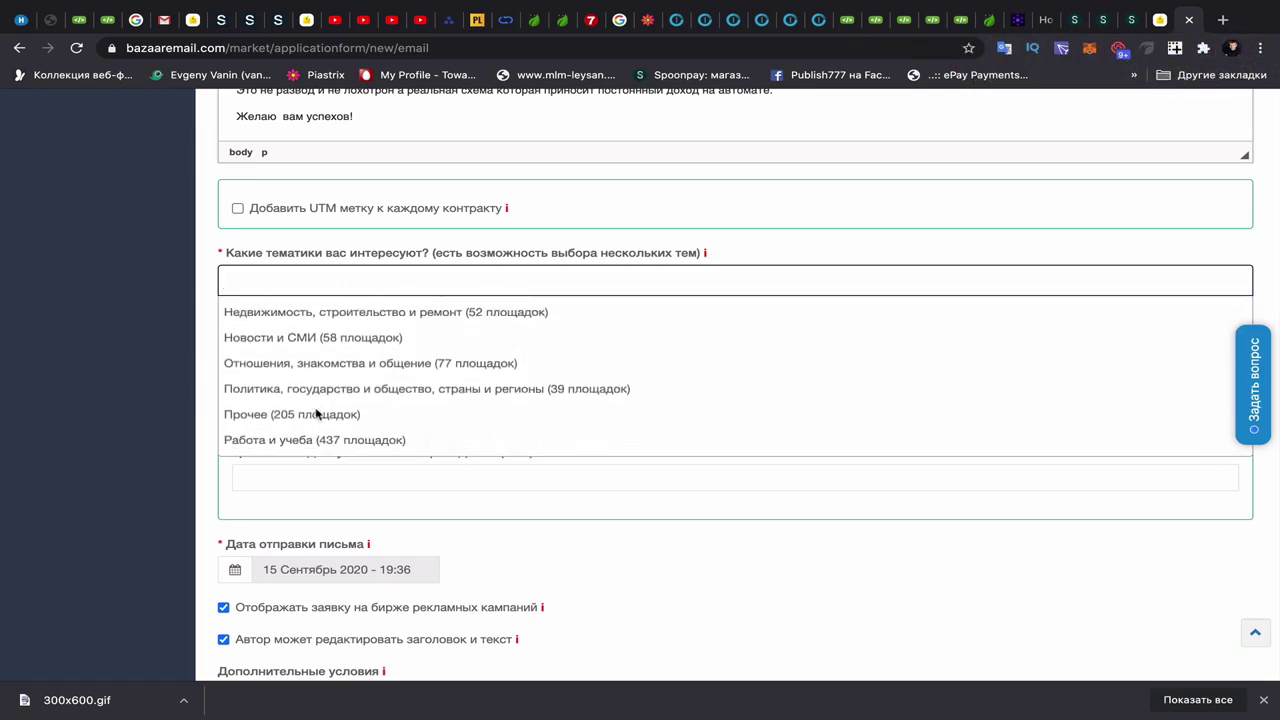
{"action": "scroll", "coordinate": [316, 413], "scroll_direction": "down", "scroll_amount": 3}
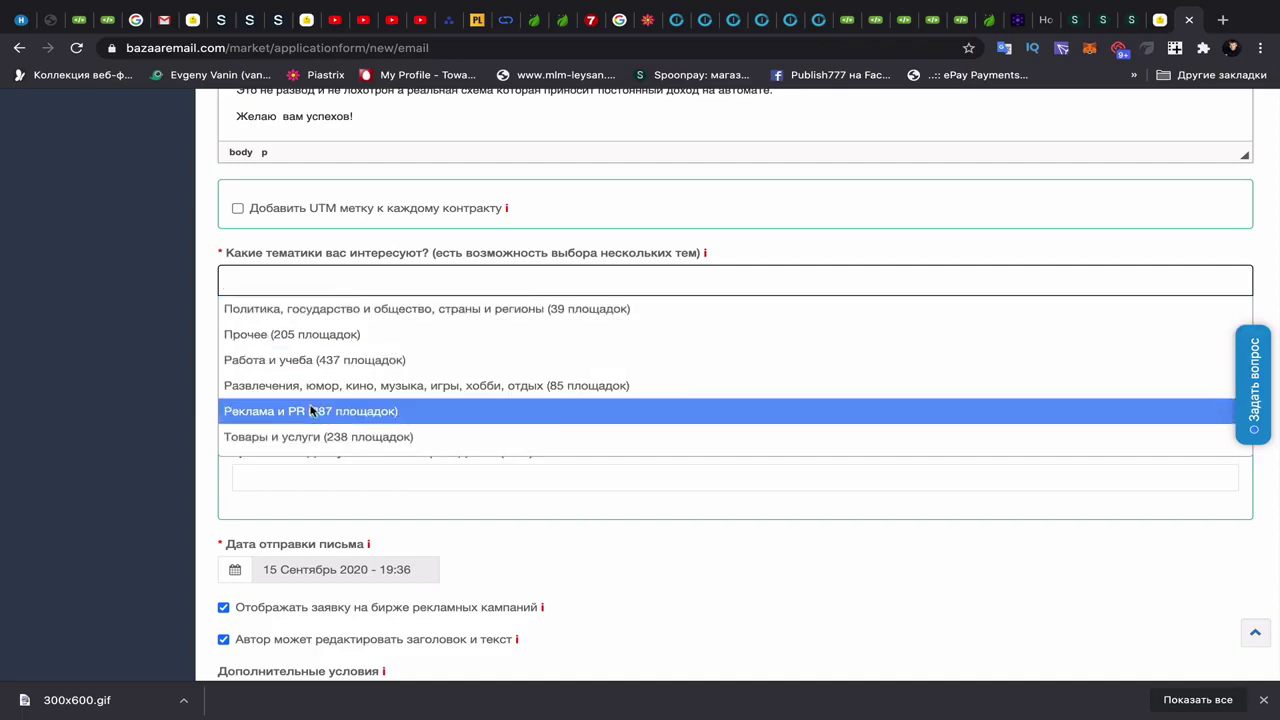
{"action": "scroll", "coordinate": [311, 411], "scroll_direction": "down", "scroll_amount": 5}
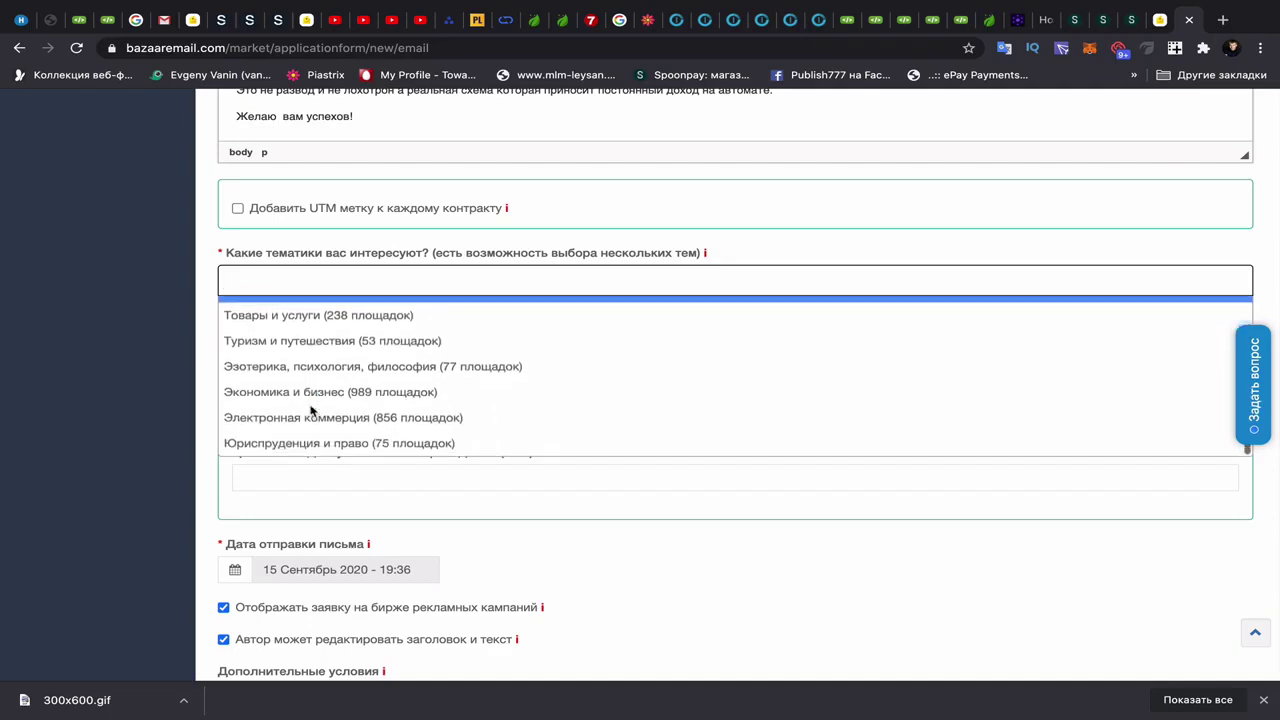
{"action": "left_click", "coordinate": [311, 417]}
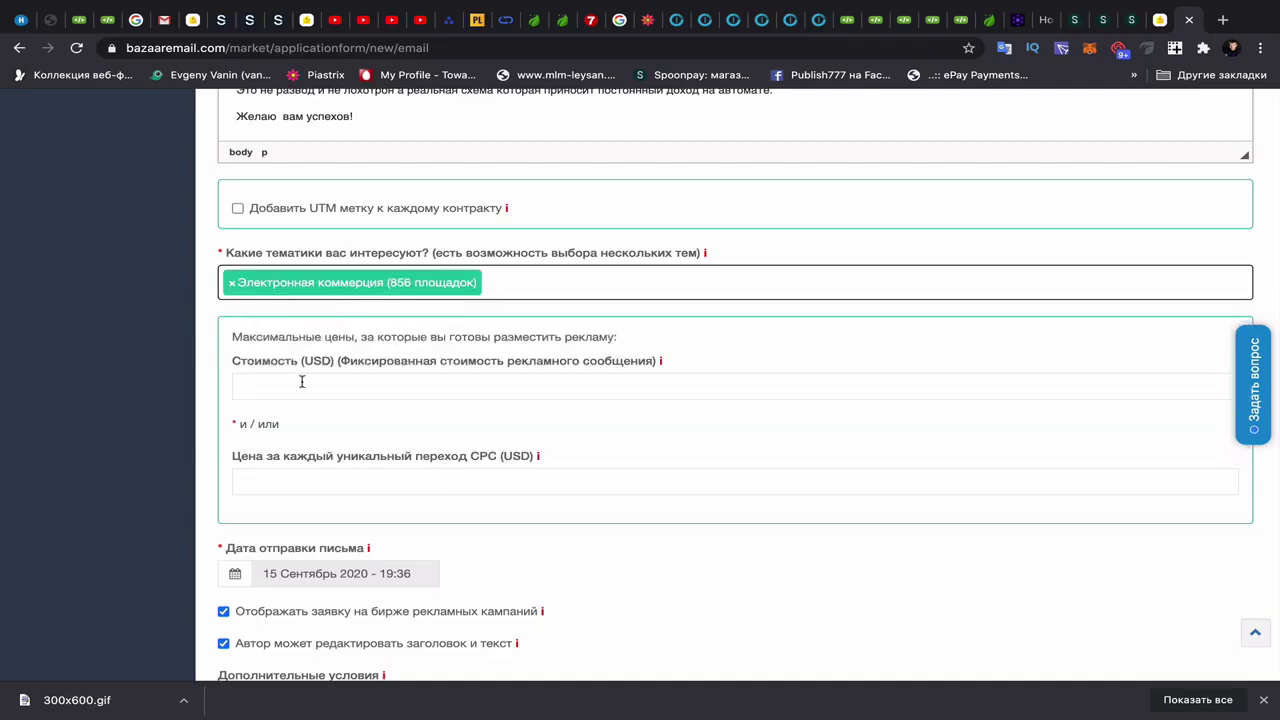
{"action": "left_click", "coordinate": [532, 288]}
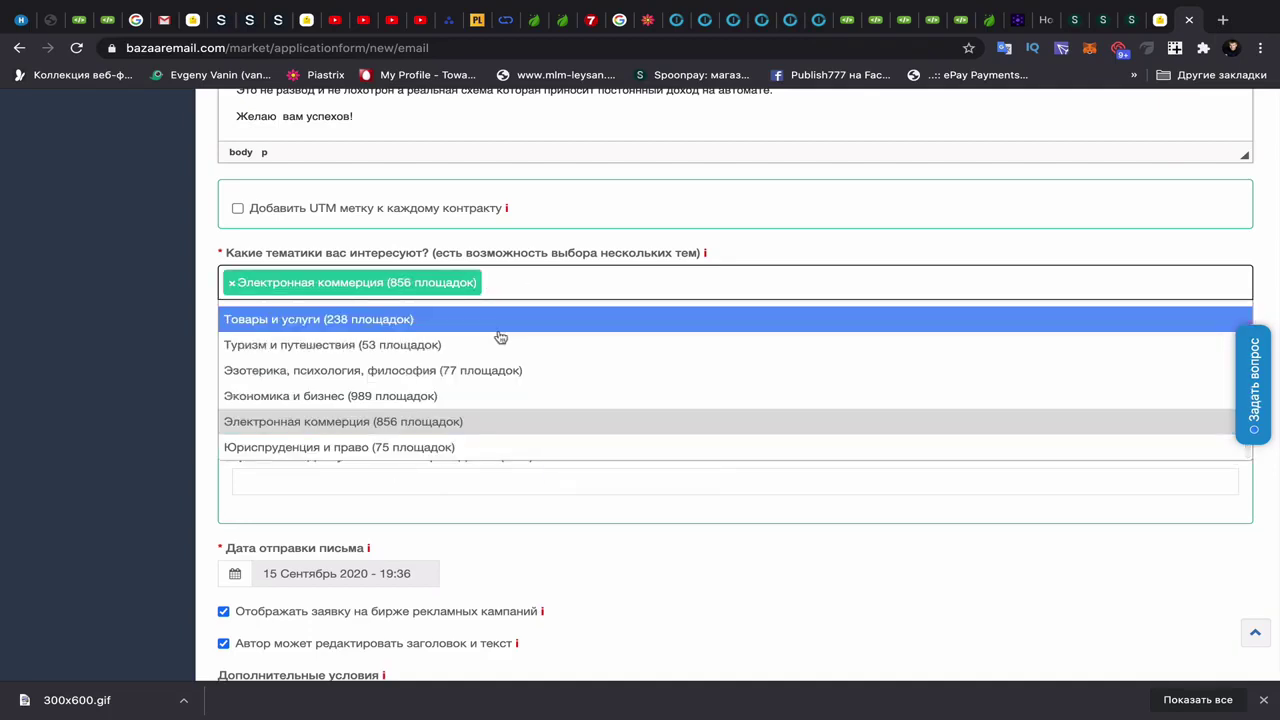
{"action": "left_click", "coordinate": [353, 398]}
{"action": "scroll", "coordinate": [498, 450], "scroll_direction": "down", "scroll_amount": 1}
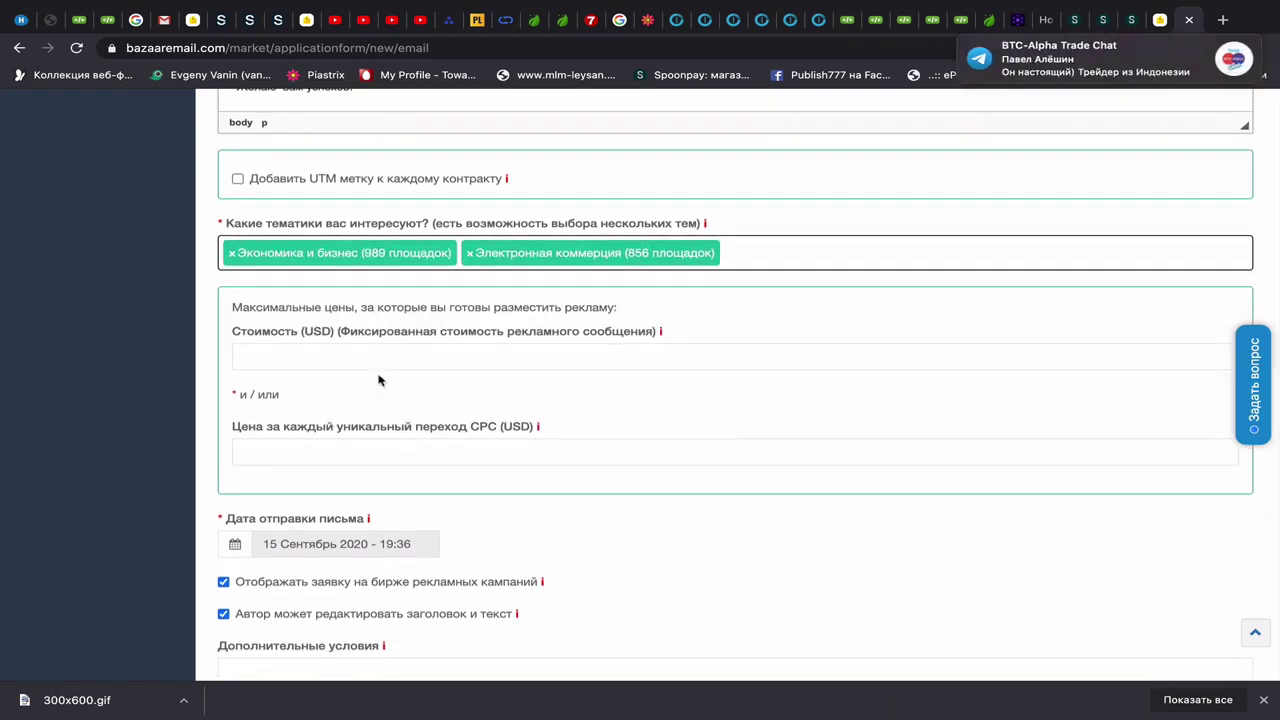
{"action": "left_click", "coordinate": [294, 350]}
- Enter 12 USD as the fixed message cost and 0.05 USD as the CPC price
{"action": "type", "text": "0"}
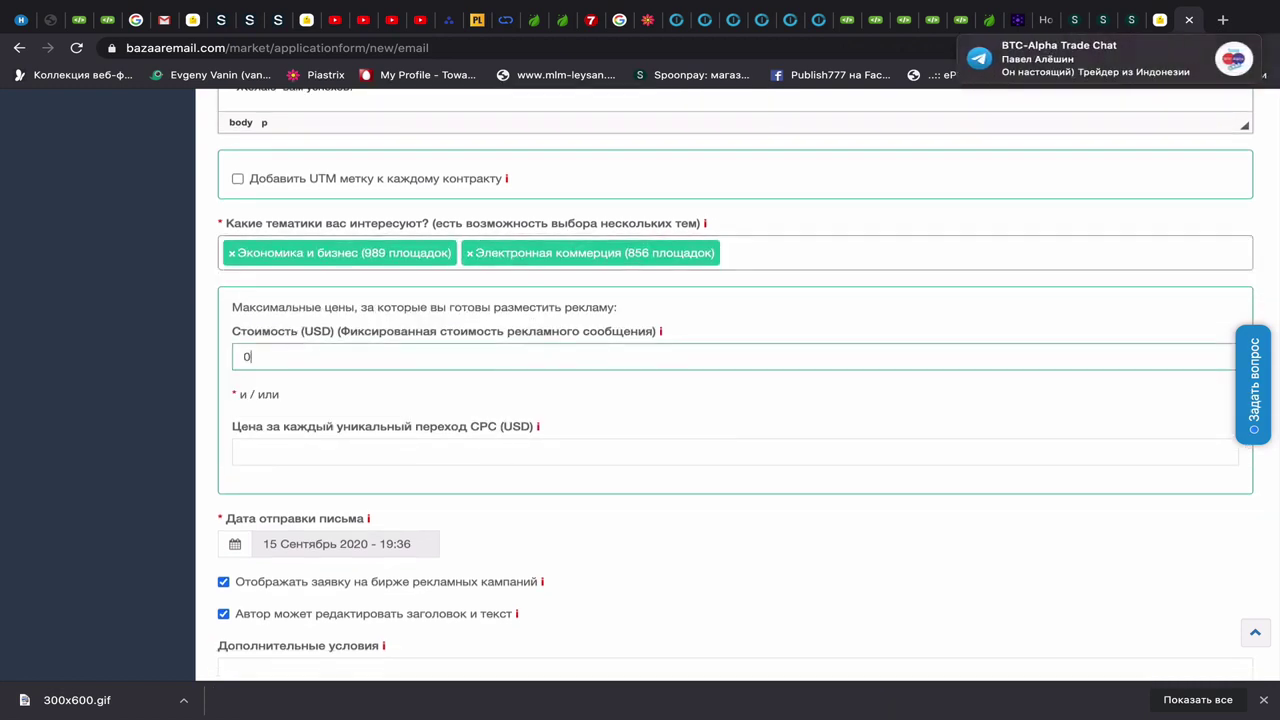
{"action": "type", "text": "ю0"}
{"action": "key", "text": "BackSpace"}
{"action": "key", "text": "BackSpace"}
{"action": "type", "text": "."}
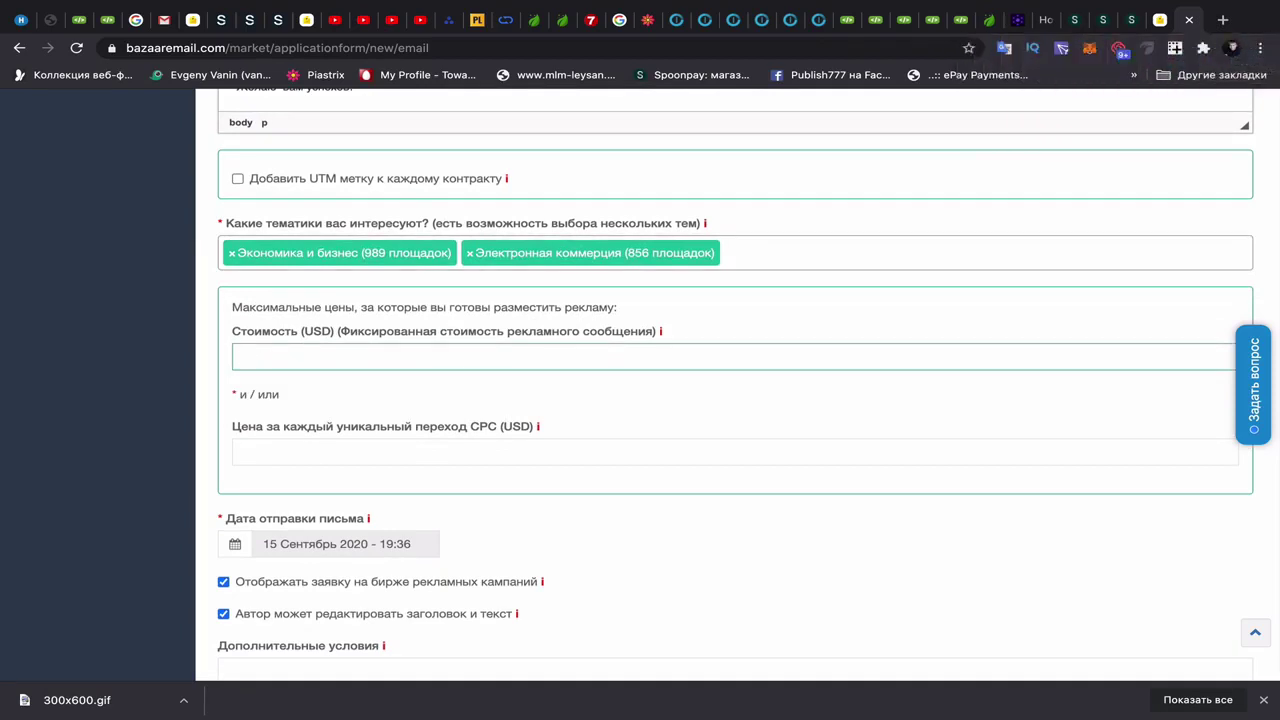
{"action": "type", "text": "12"}
{"action": "left_click", "coordinate": [305, 450]}
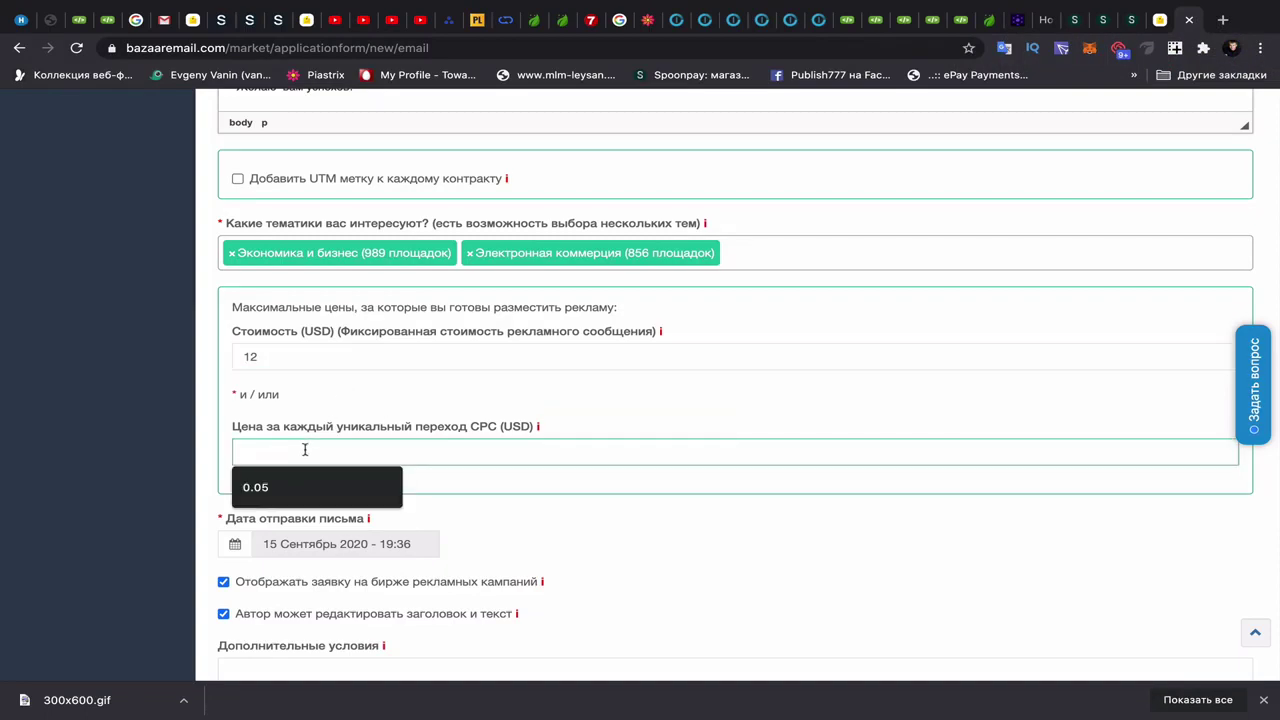
{"action": "left_click", "coordinate": [309, 490]}
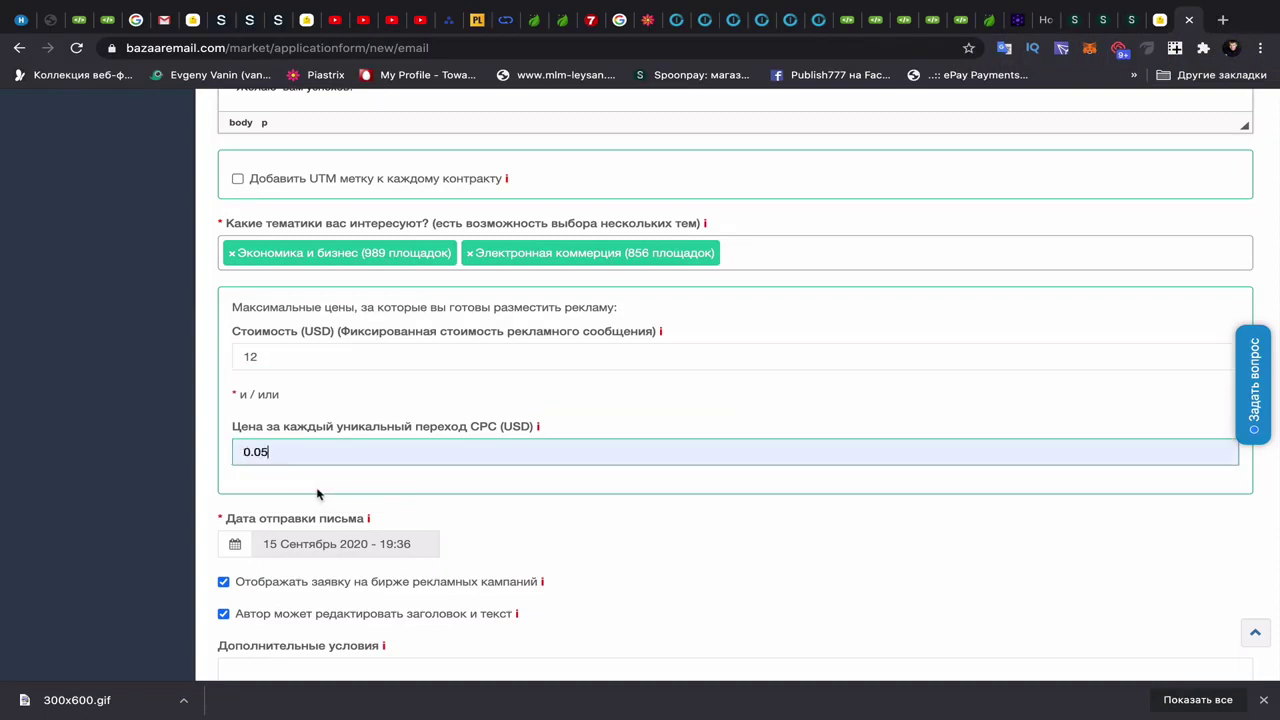
{"action": "scroll", "coordinate": [548, 498], "scroll_direction": "down", "scroll_amount": 2}
{"action": "left_click", "coordinate": [237, 393]}
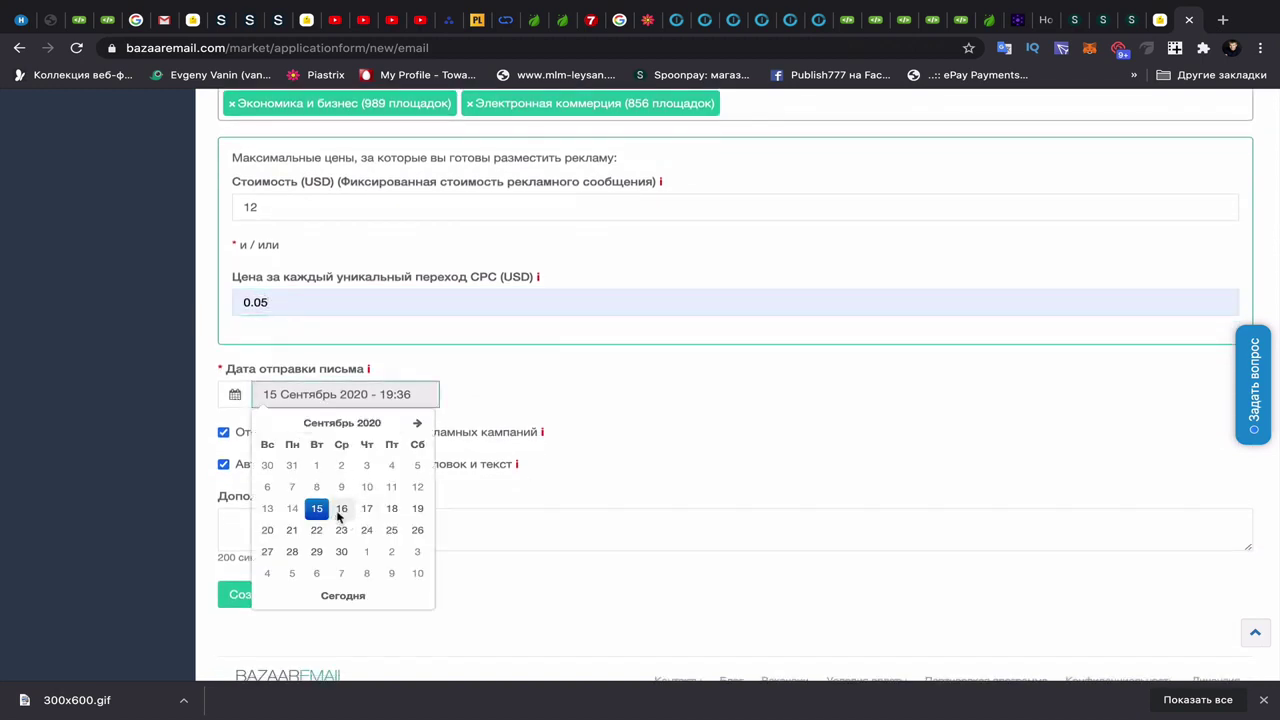
- Set the send date to 16 September 2020 at 10:00
{"action": "left_click", "coordinate": [340, 510]}
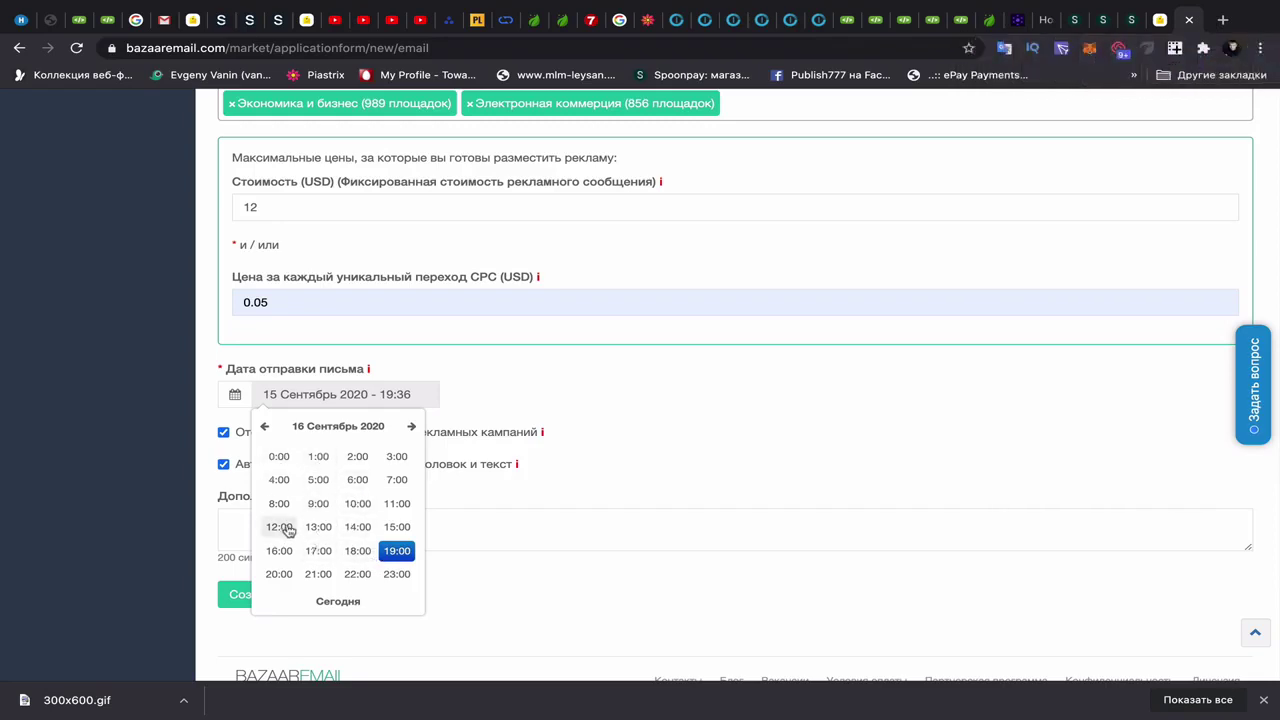
{"action": "left_click", "coordinate": [360, 503]}
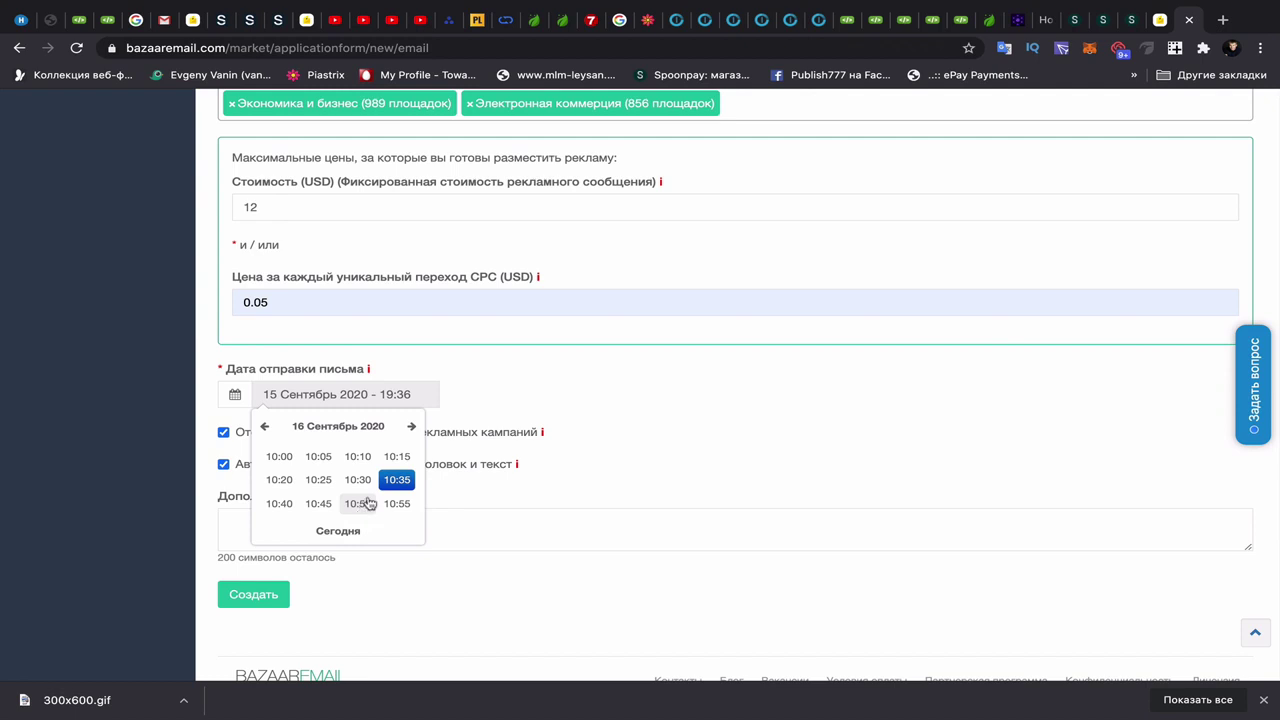
{"action": "left_click", "coordinate": [279, 456]}
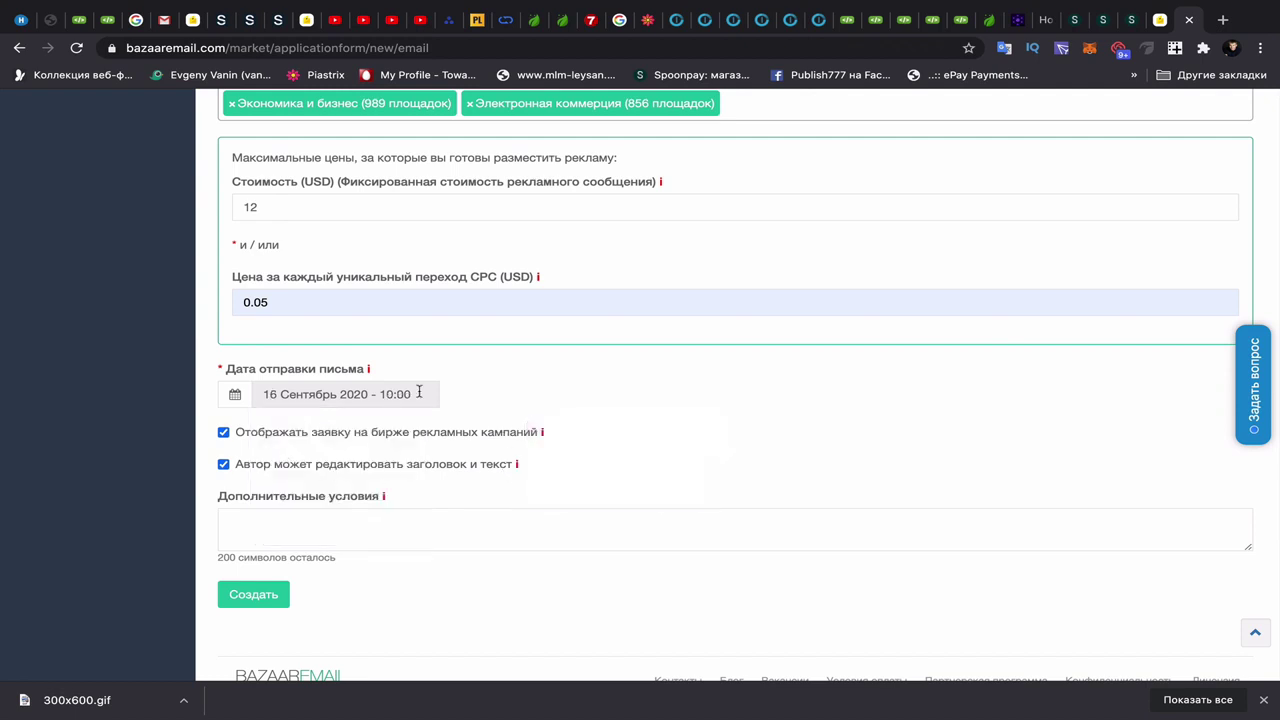
{"action": "scroll", "coordinate": [394, 506], "scroll_direction": "down", "scroll_amount": 1}
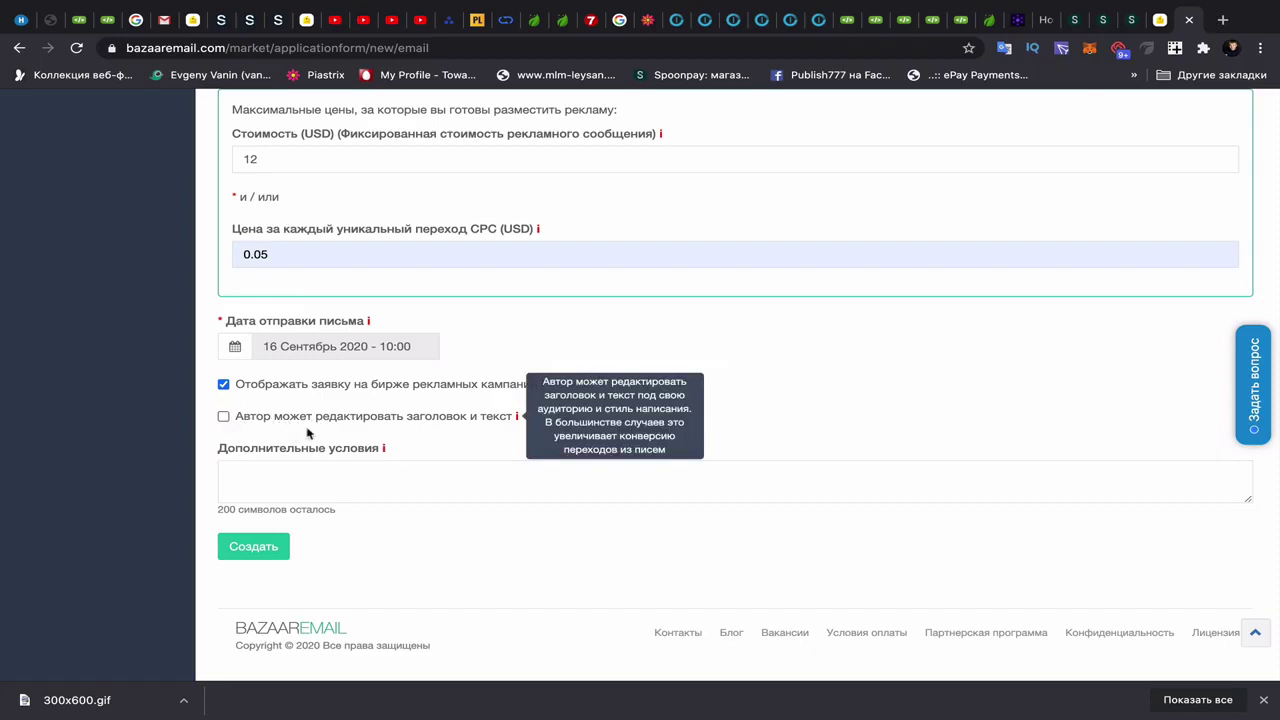
- Submit the campaign, correct the rejected per-click price to 0.06 USD, and submit again
{"action": "left_click", "coordinate": [252, 553]}
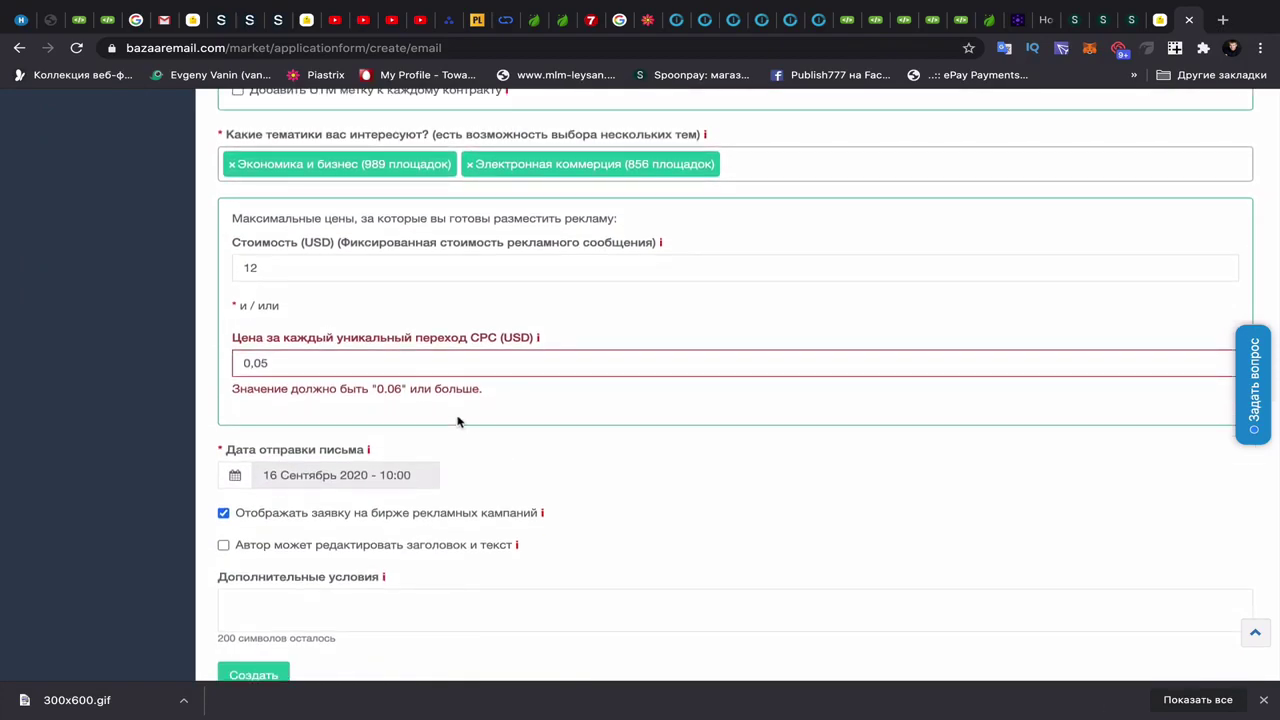
{"action": "left_click", "coordinate": [299, 366]}
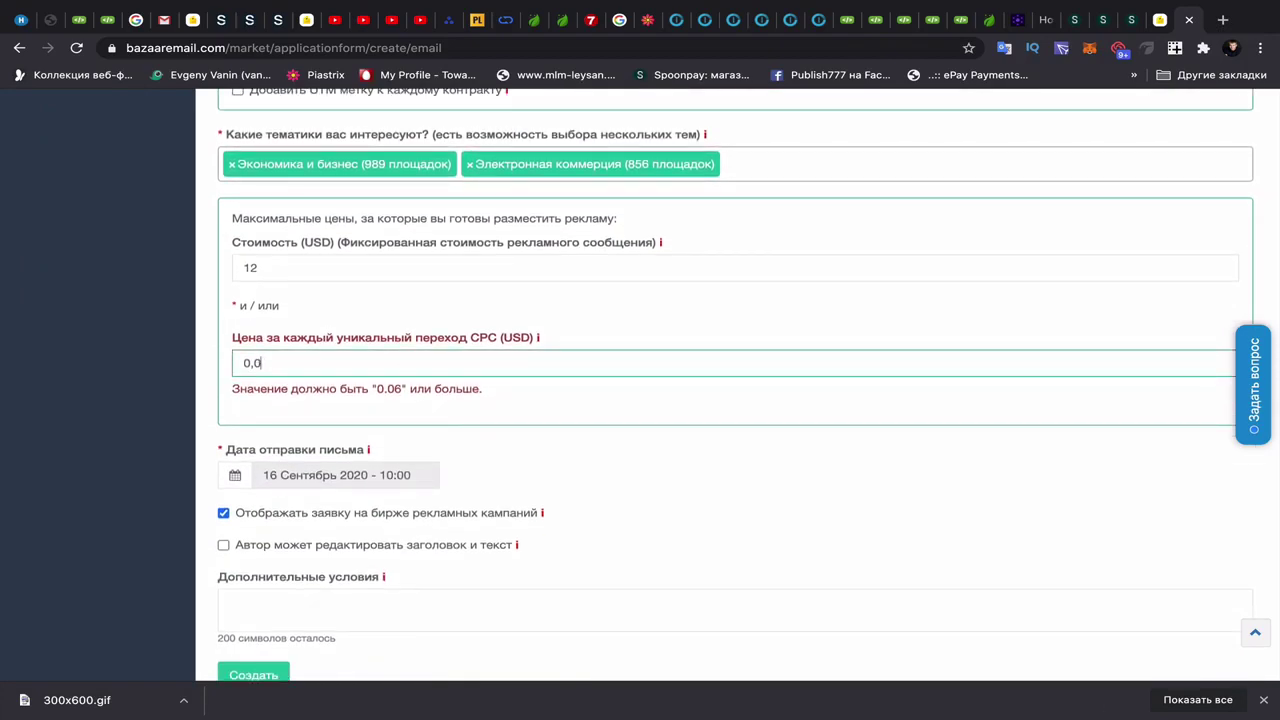
{"action": "type", "text": "6"}
{"action": "left_click", "coordinate": [600, 490]}
{"action": "scroll", "coordinate": [600, 490], "scroll_direction": "down", "scroll_amount": 2}
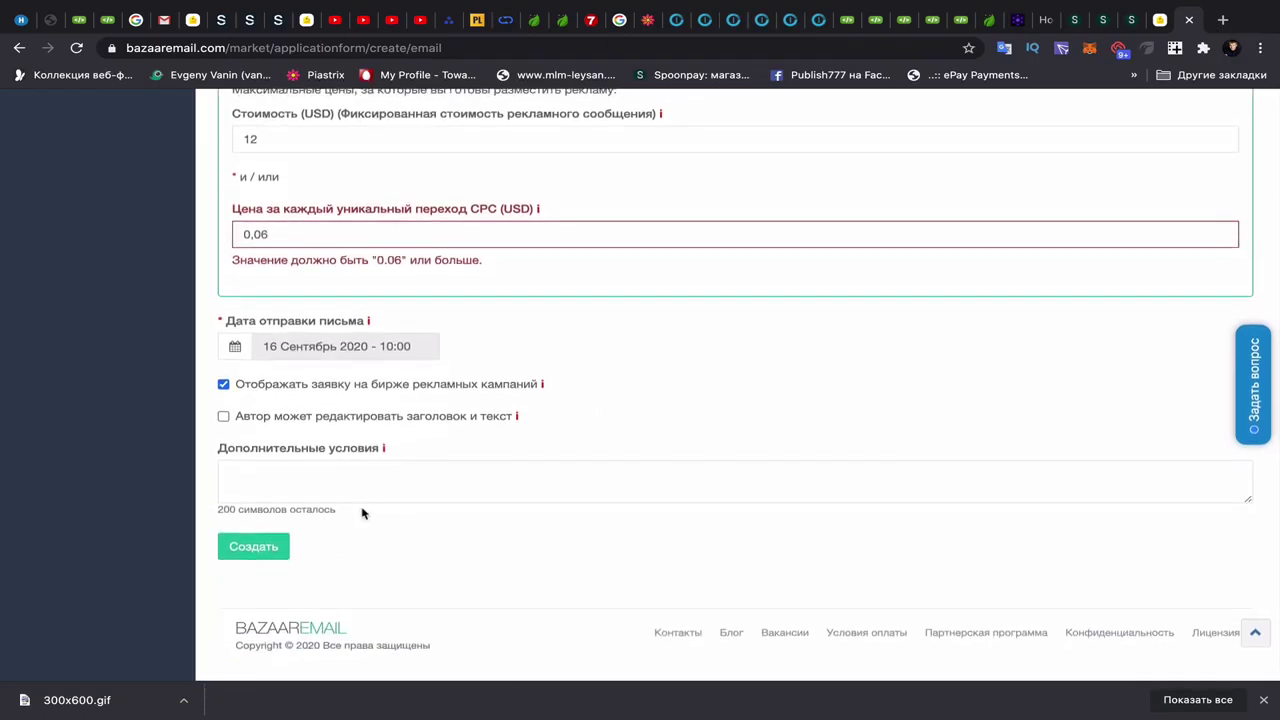
{"action": "left_click", "coordinate": [248, 552]}
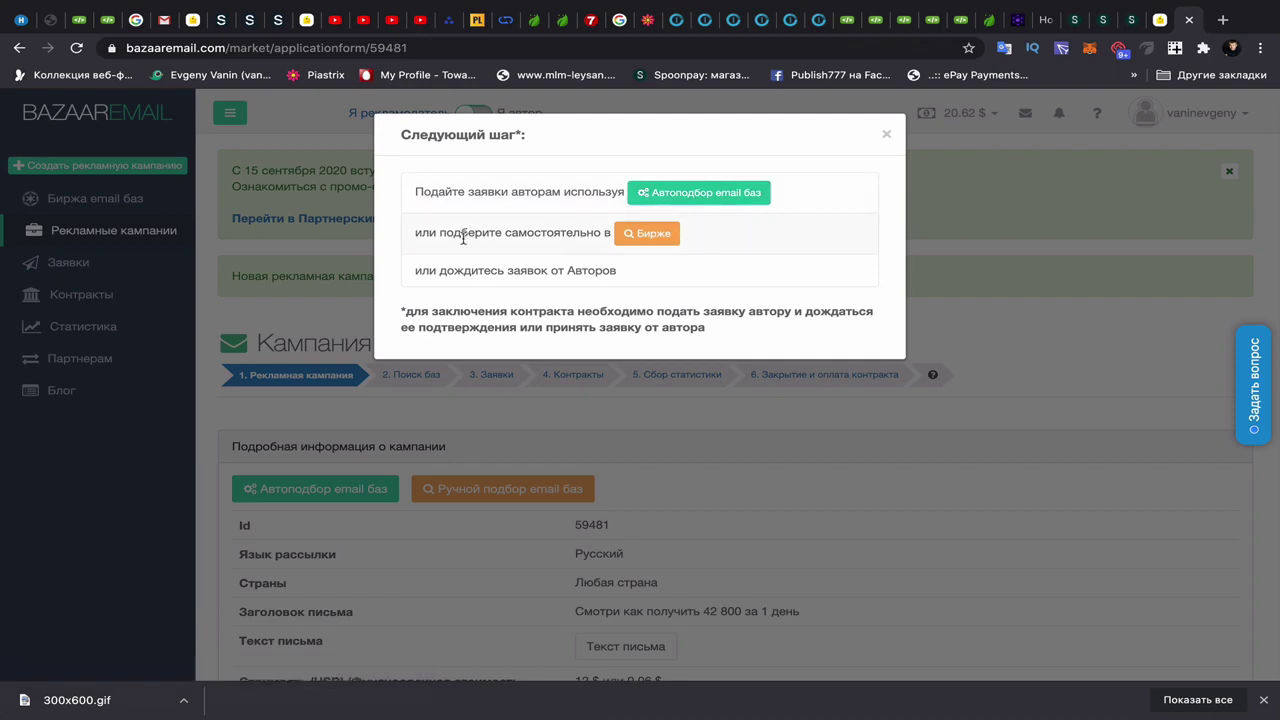
- Go to the email base exchange and start a bid on the 2083-subscriber base
{"action": "left_click", "coordinate": [649, 236]}
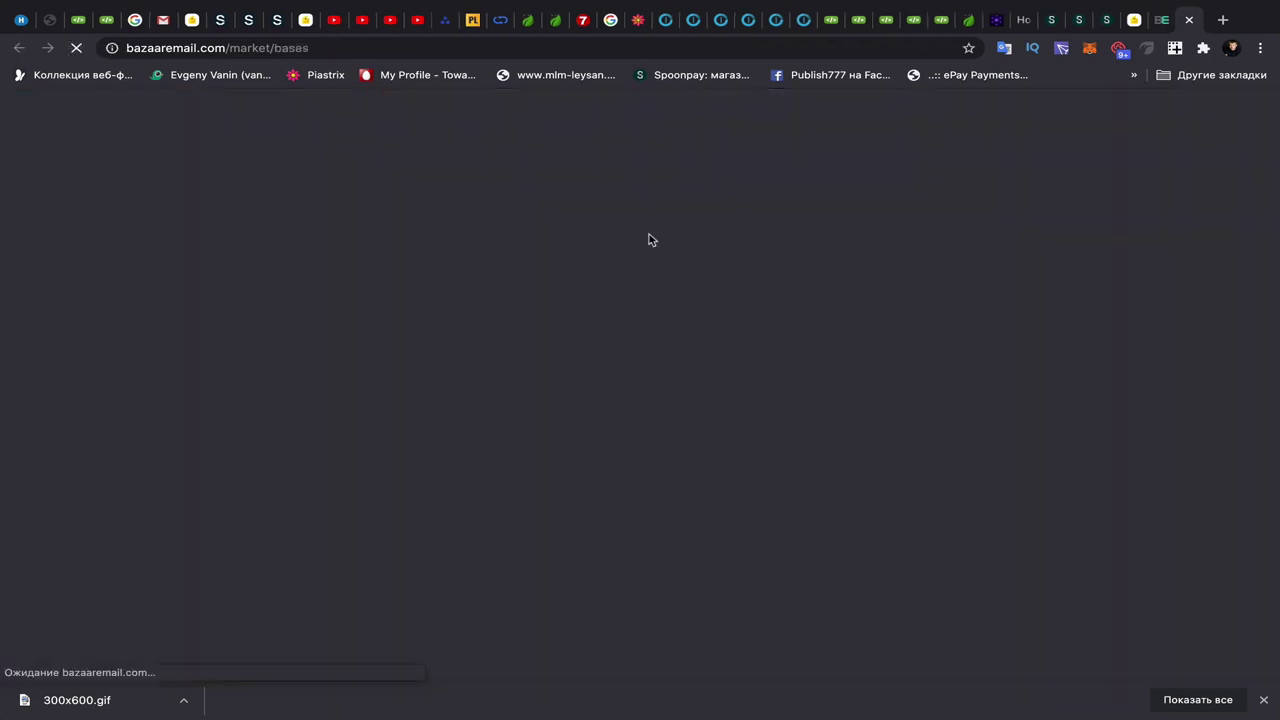
{"action": "scroll", "coordinate": [612, 480], "scroll_direction": "down", "scroll_amount": 5}
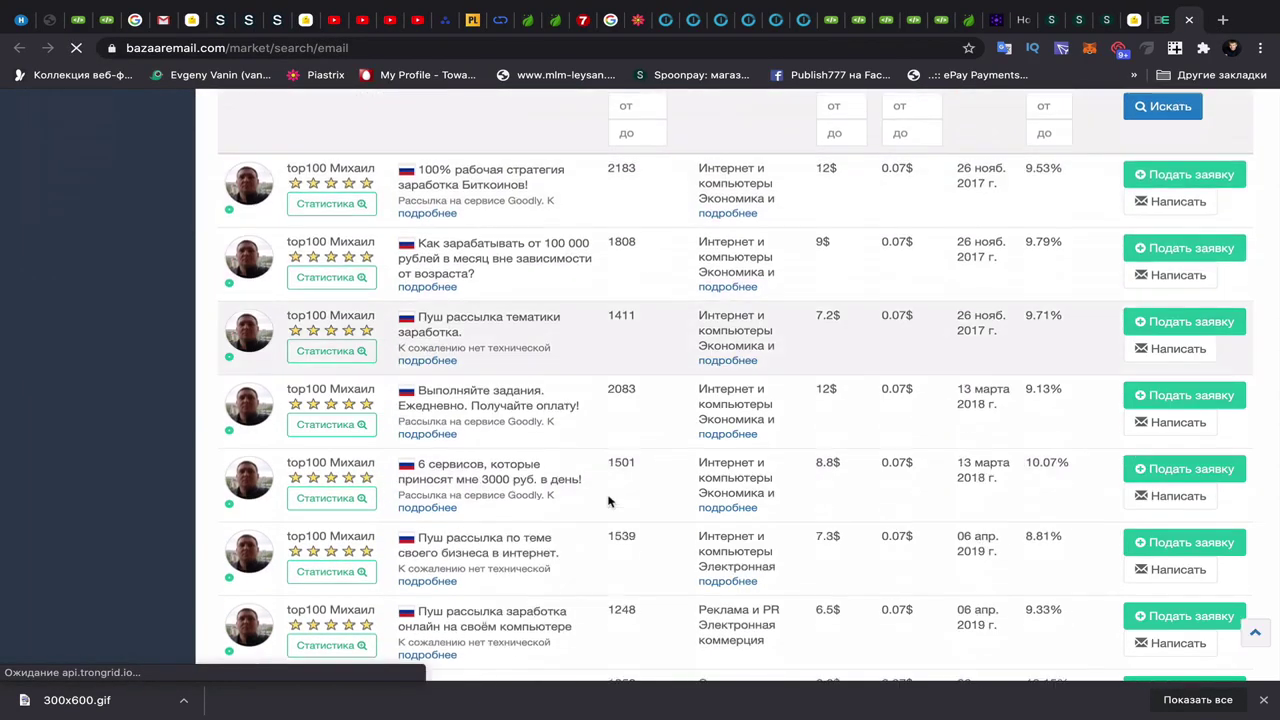
{"action": "scroll", "coordinate": [608, 501], "scroll_direction": "down", "scroll_amount": 1}
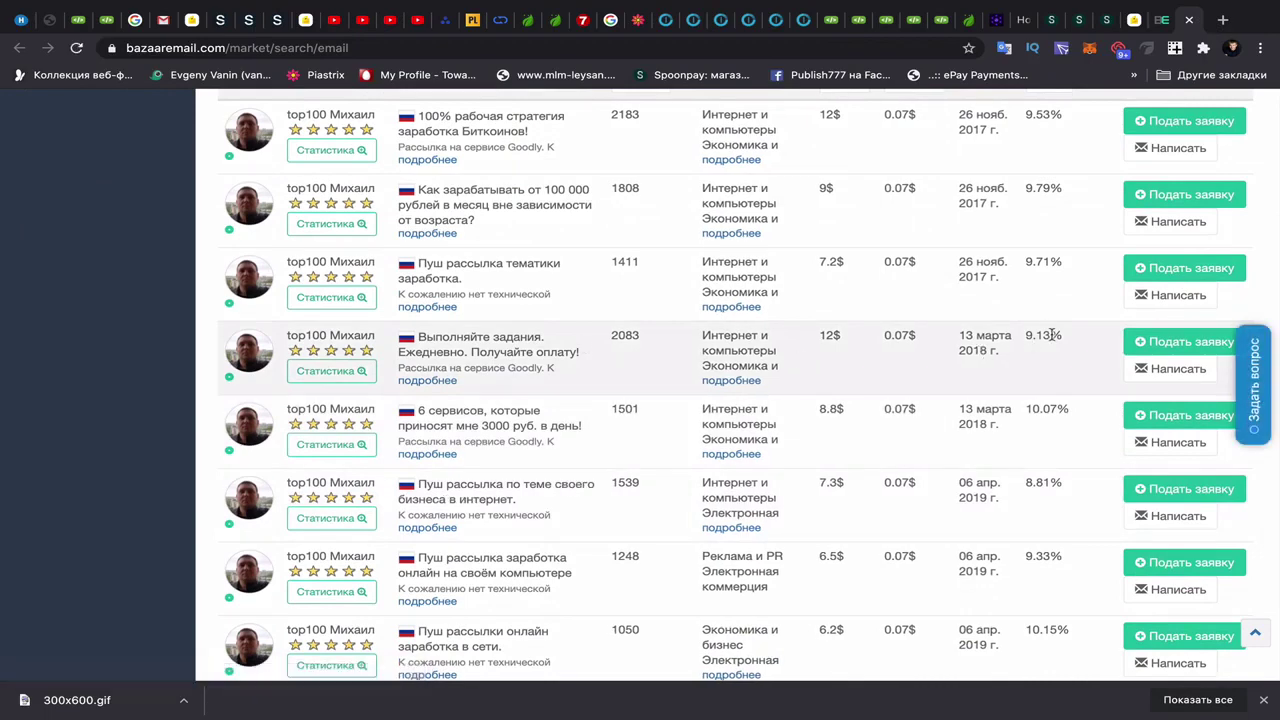
{"action": "left_click", "coordinate": [1155, 342]}
- Accept the terms and bid 12 $ per mailing with the existing '42 800 рублей за 1 день' campaign
{"action": "left_click", "coordinate": [470, 537]}
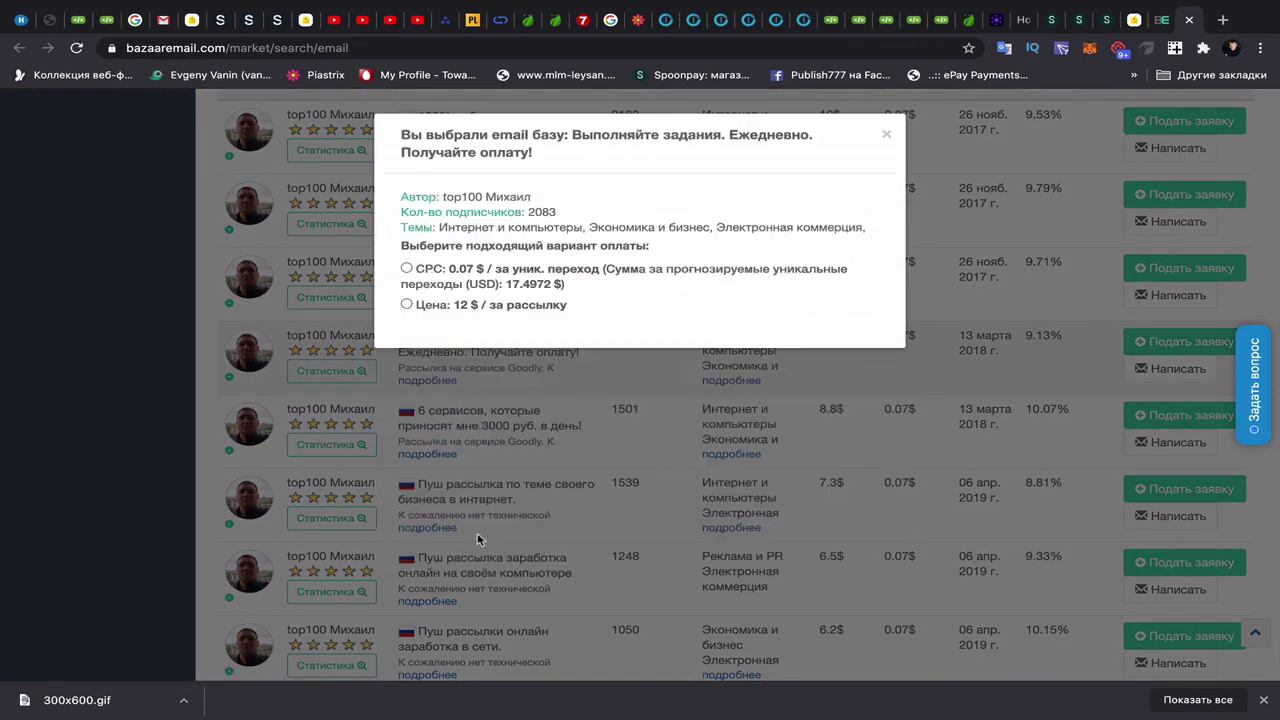
{"action": "left_click", "coordinate": [406, 304]}
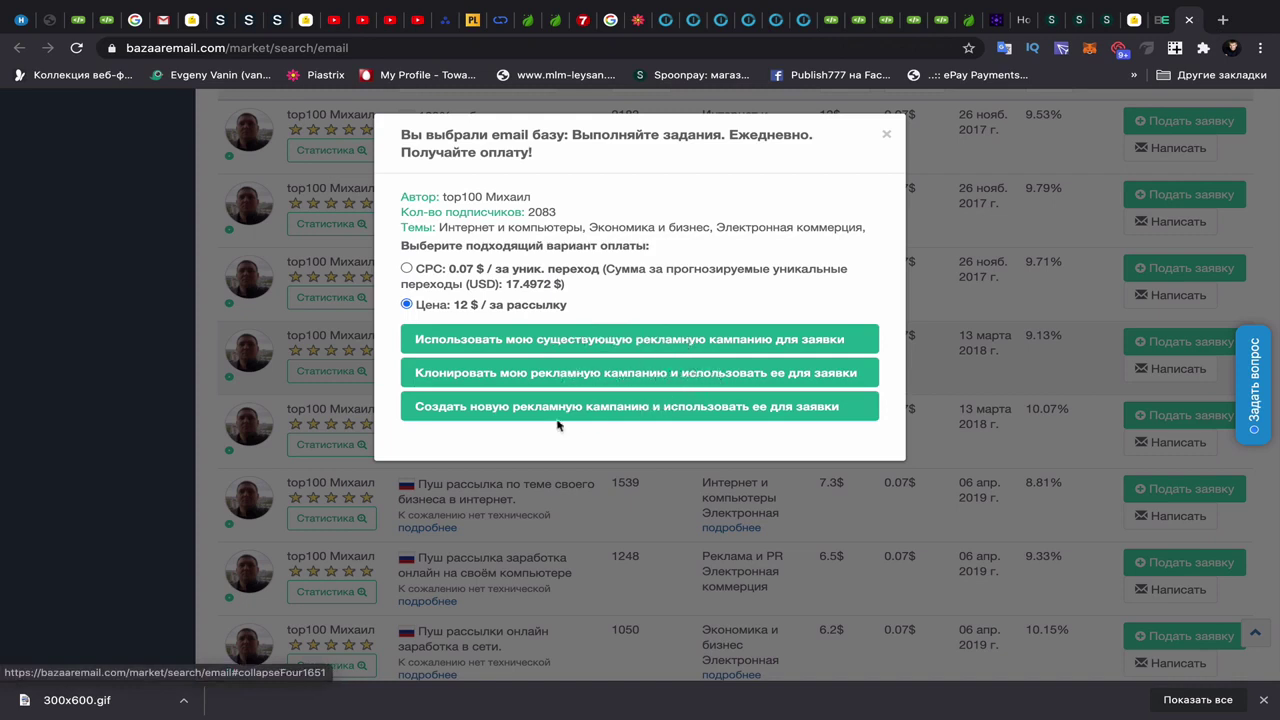
{"action": "left_click", "coordinate": [596, 342]}
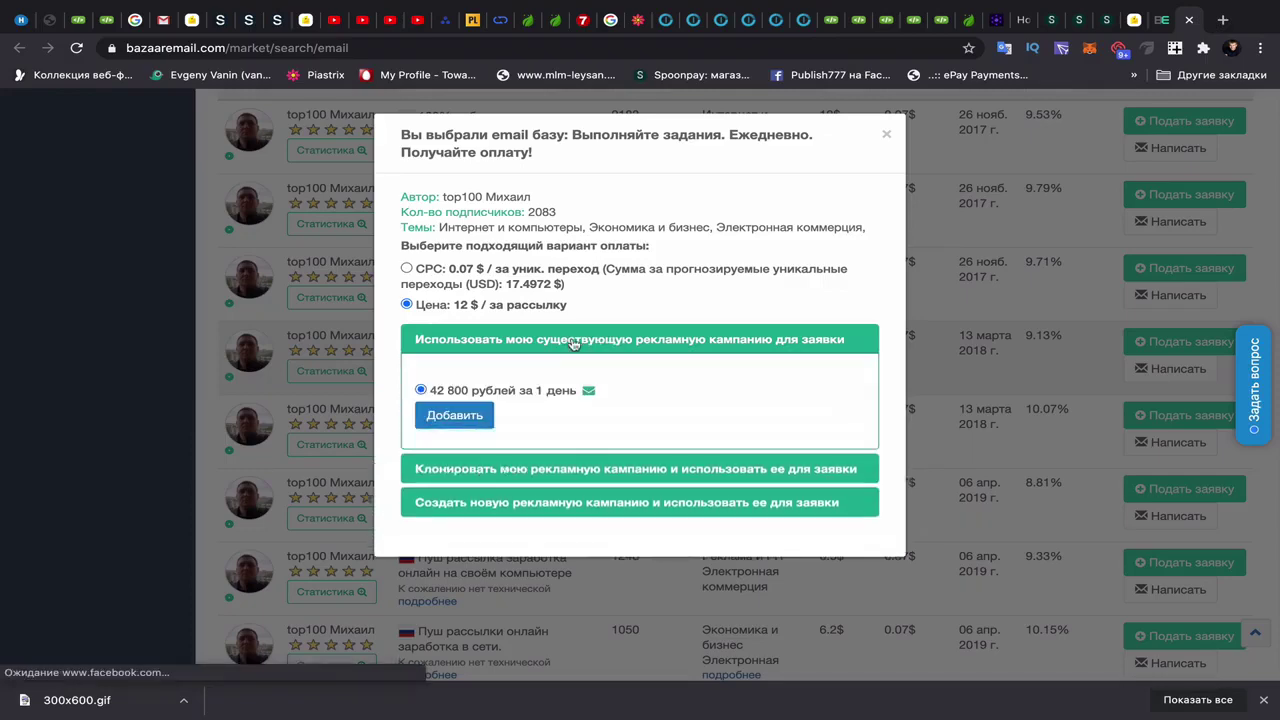
{"action": "left_click", "coordinate": [456, 416]}
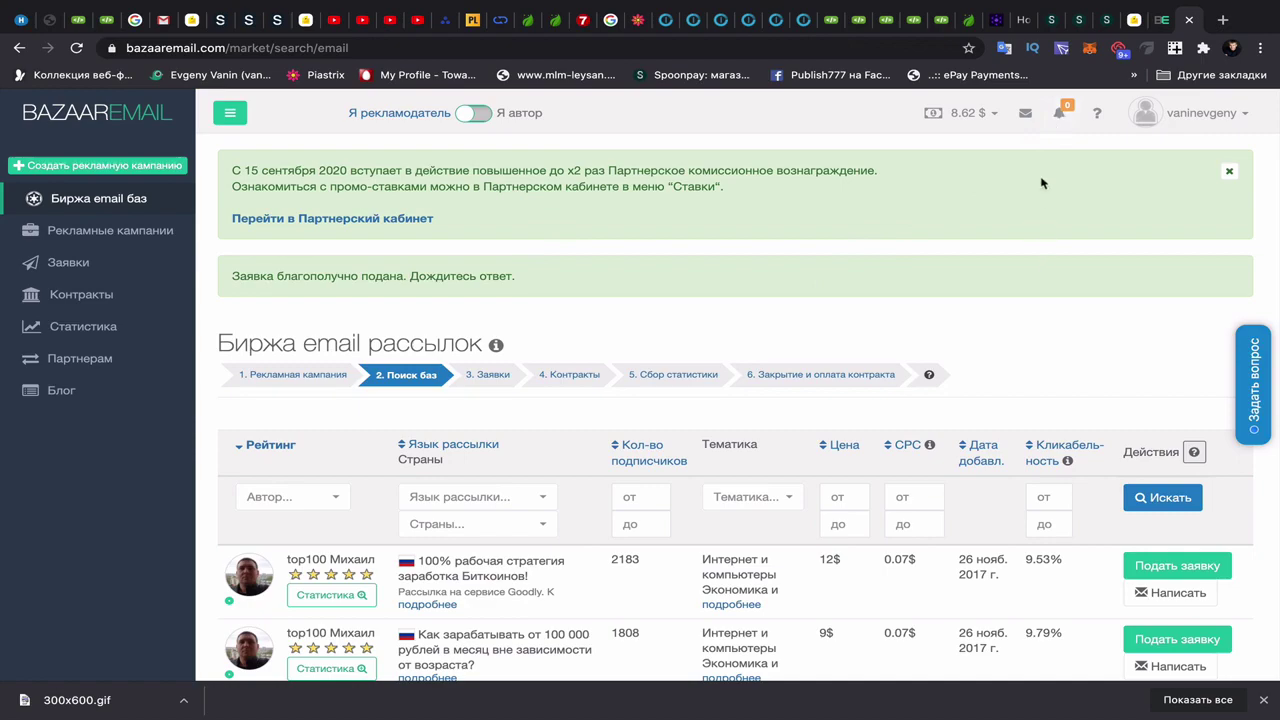
- Go to page 2 of the email-base exchange, listing bases priced 6.5$ to 12$
{"action": "scroll", "coordinate": [995, 276], "scroll_direction": "down", "scroll_amount": 2}
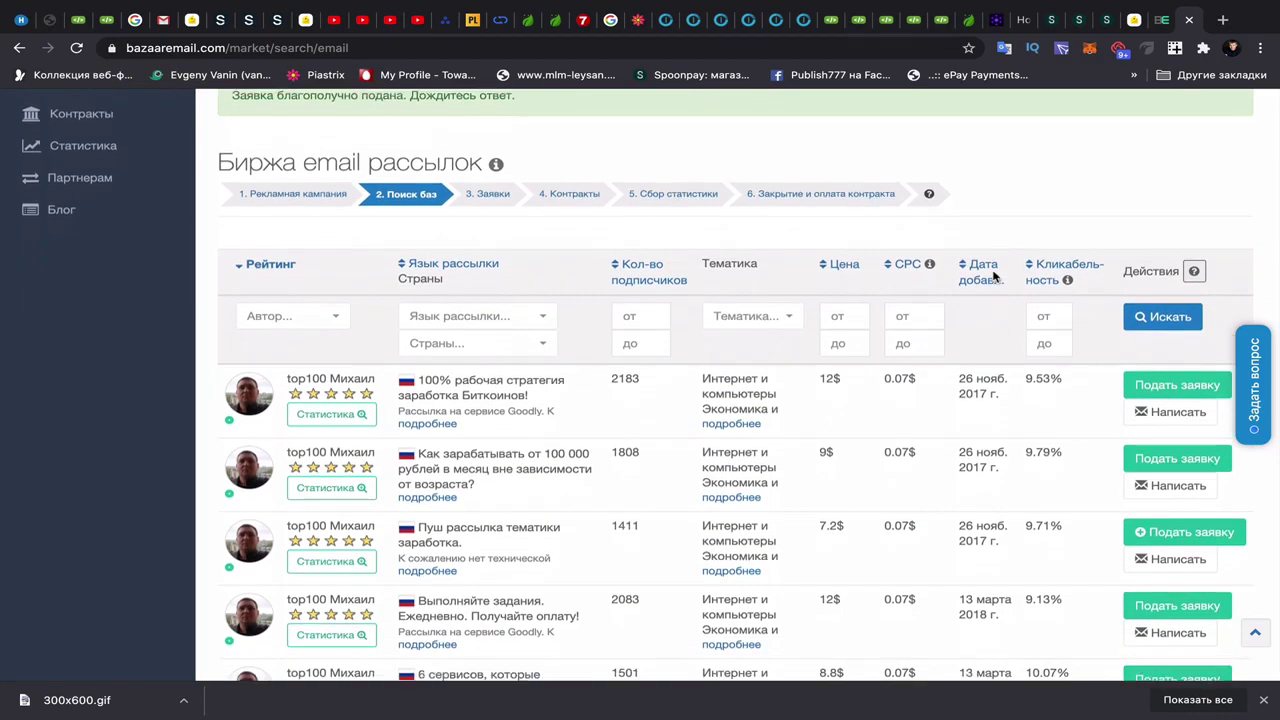
{"action": "scroll", "coordinate": [995, 276], "scroll_direction": "down", "scroll_amount": 10}
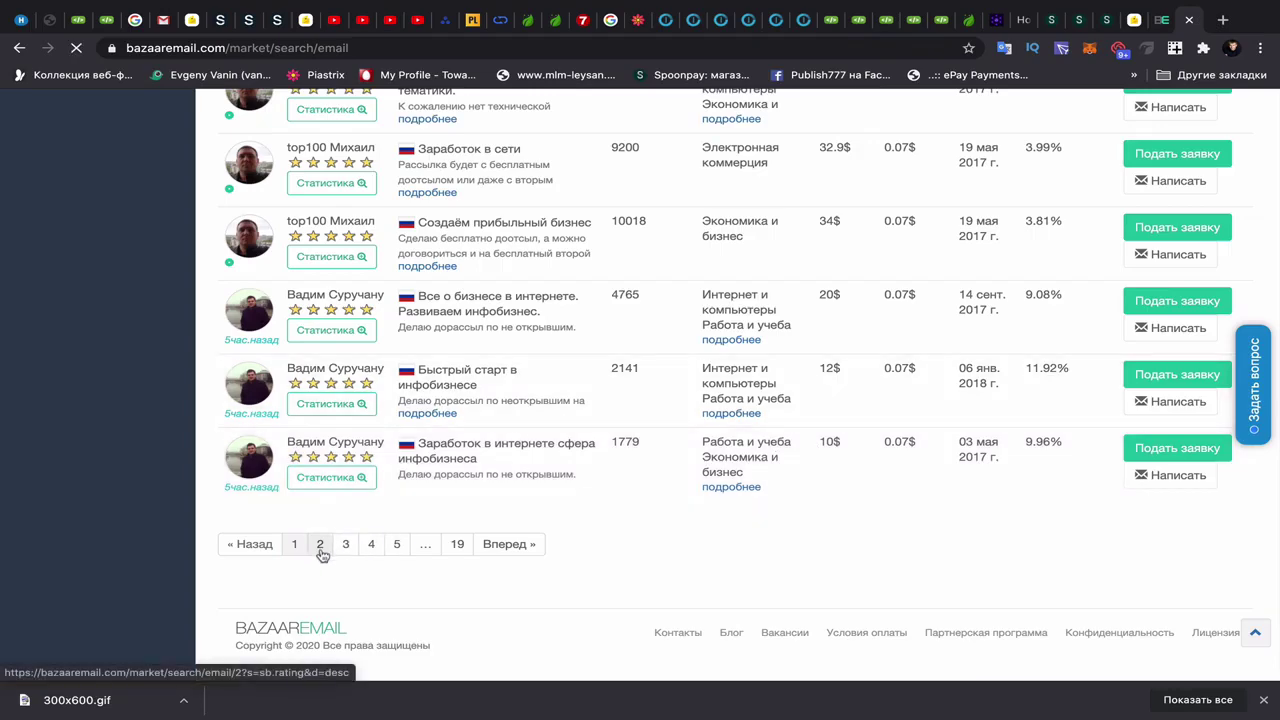
{"action": "left_click", "coordinate": [321, 553]}
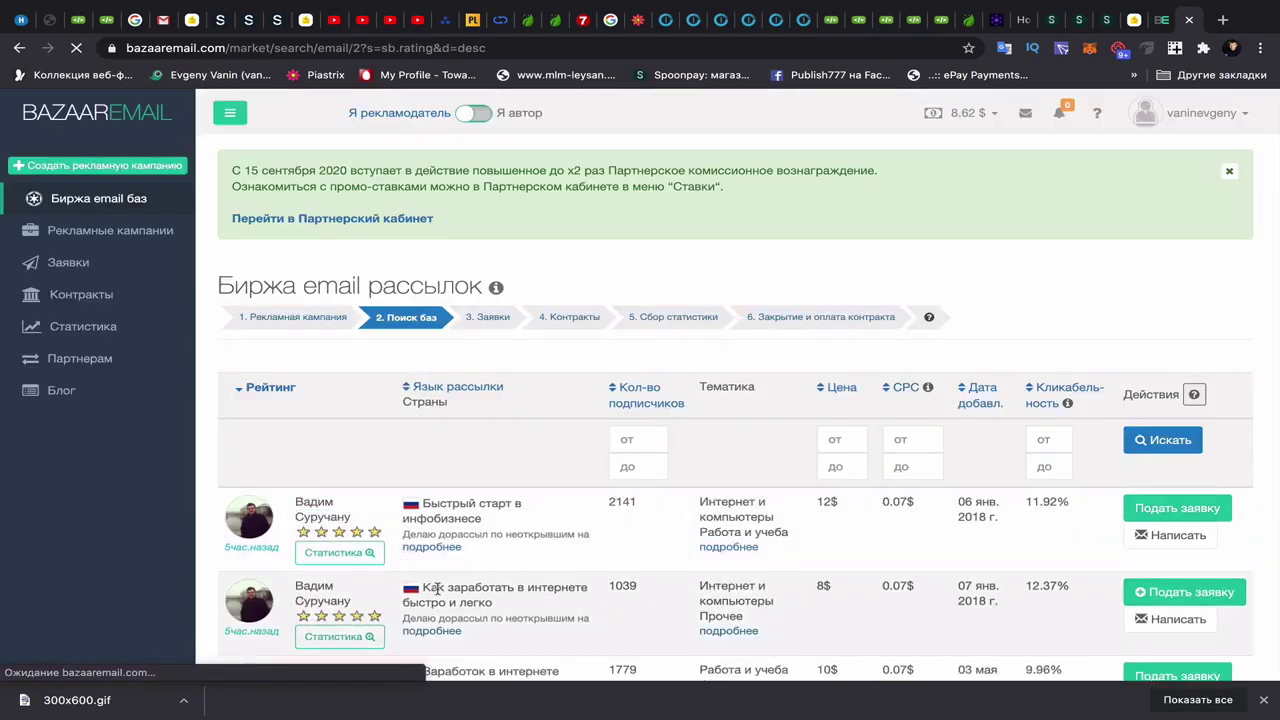
{"action": "scroll", "coordinate": [437, 588], "scroll_direction": "down", "scroll_amount": 3}
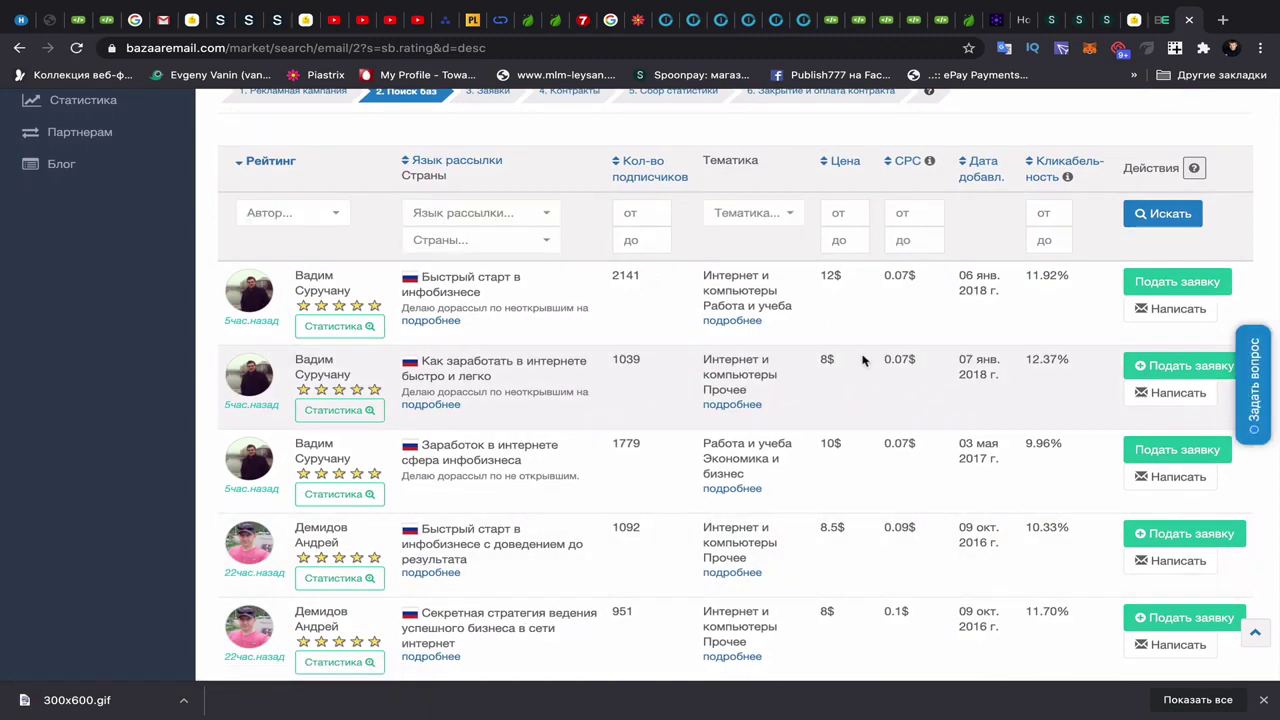
{"action": "scroll", "coordinate": [873, 447], "scroll_direction": "down", "scroll_amount": 2}
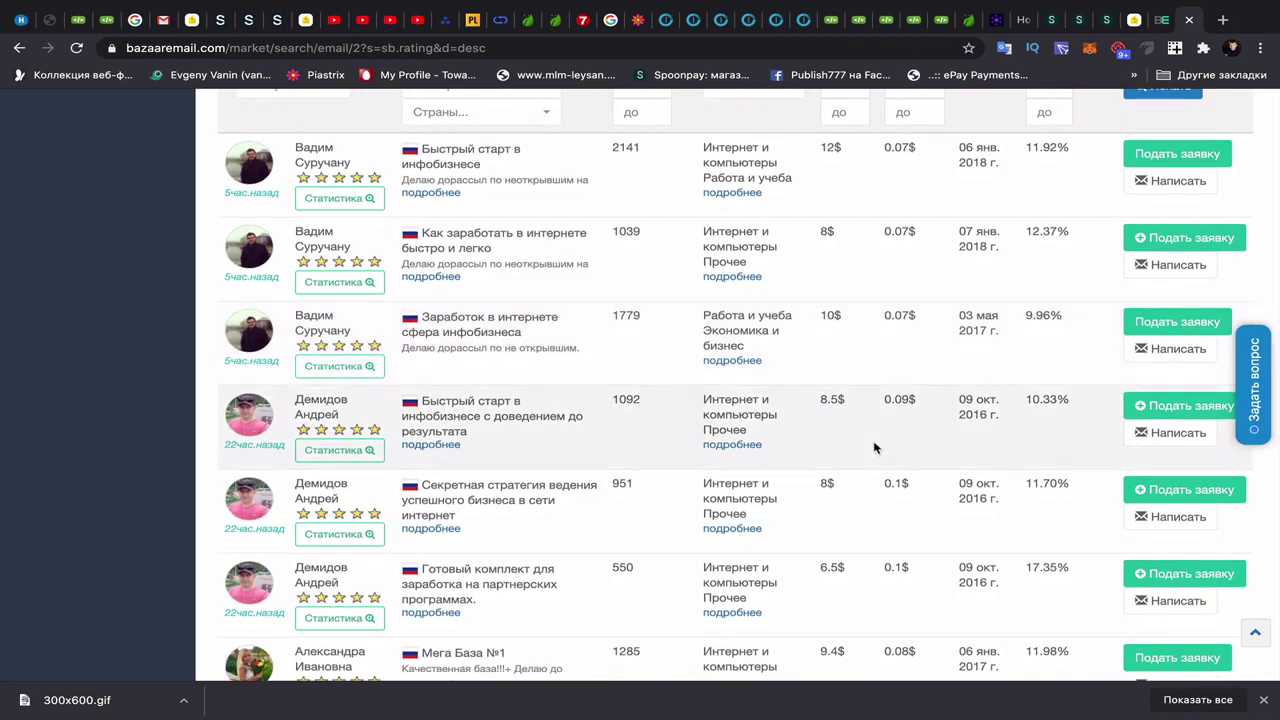
{"action": "scroll", "coordinate": [873, 447], "scroll_direction": "down", "scroll_amount": 1}
{"action": "scroll", "coordinate": [873, 447], "scroll_direction": "up", "scroll_amount": 2}
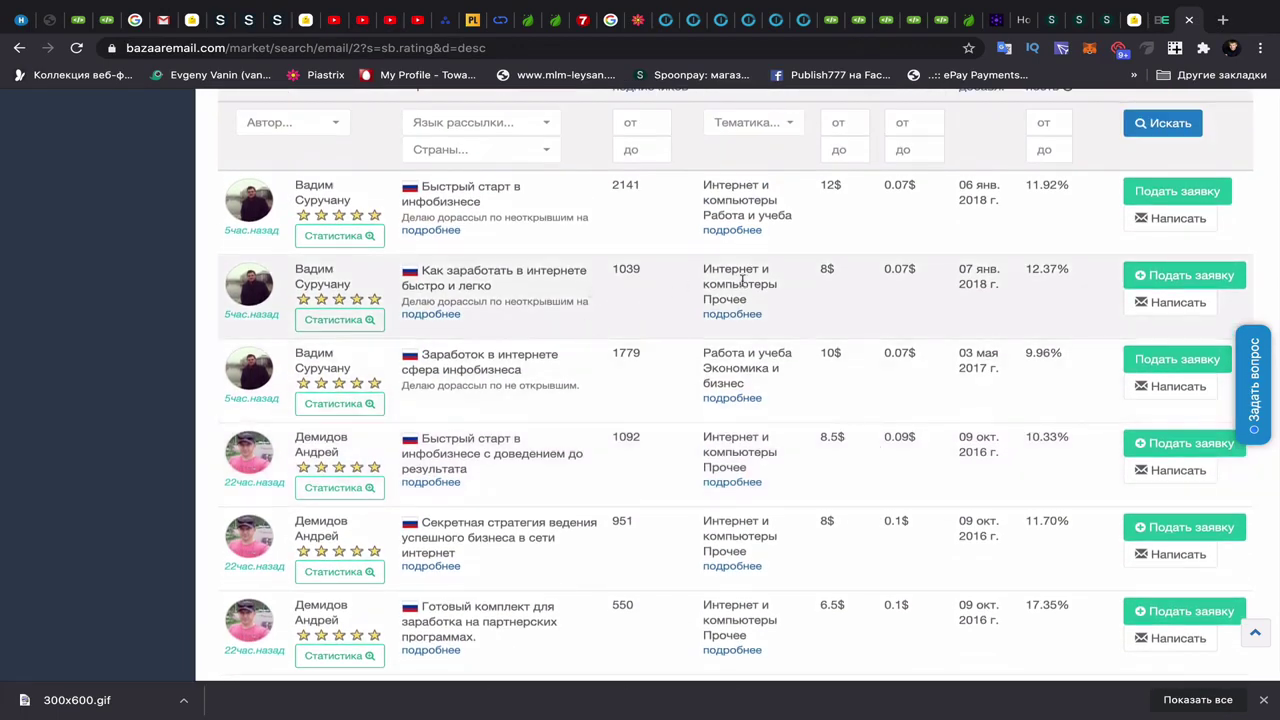
- Submit an 8 $ per-mailing bid with the existing campaign on the 1039-subscriber base 'Как заработать в интернете быстро и легко'
{"action": "left_click", "coordinate": [1150, 276]}
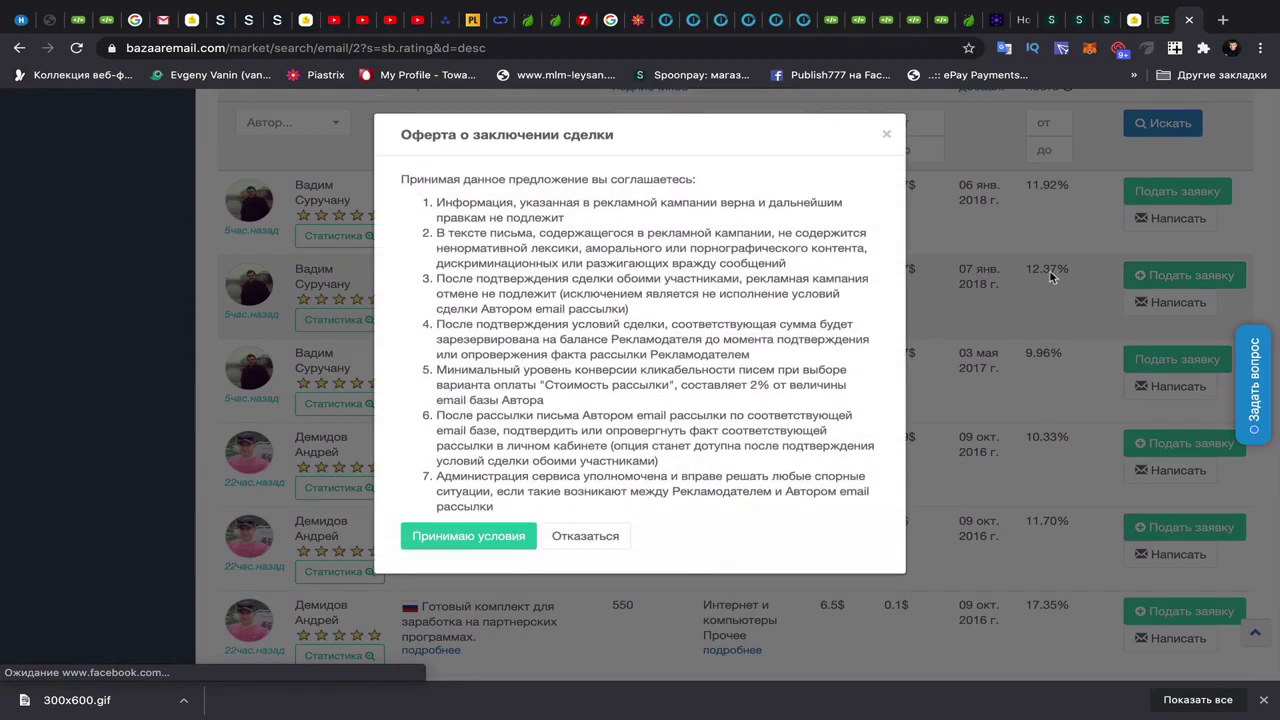
{"action": "left_click", "coordinate": [512, 538]}
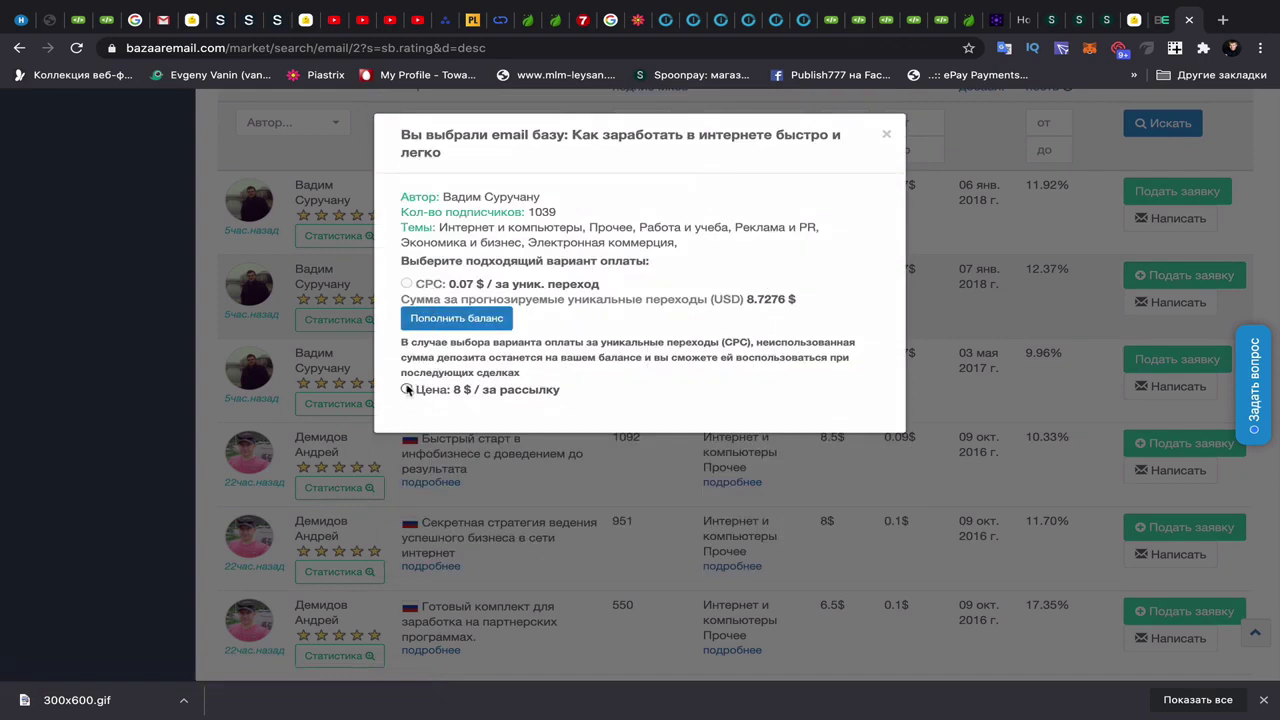
{"action": "left_click", "coordinate": [407, 389]}
{"action": "left_click", "coordinate": [575, 425]}
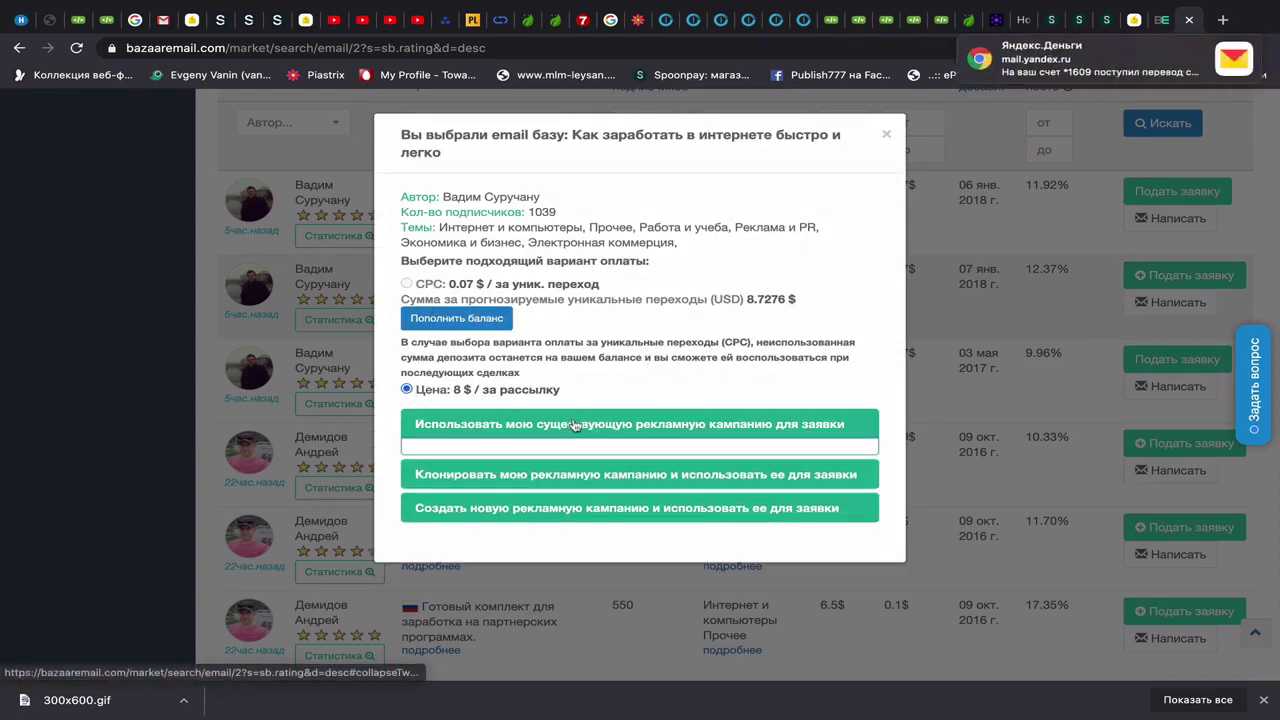
{"action": "left_click", "coordinate": [457, 503]}
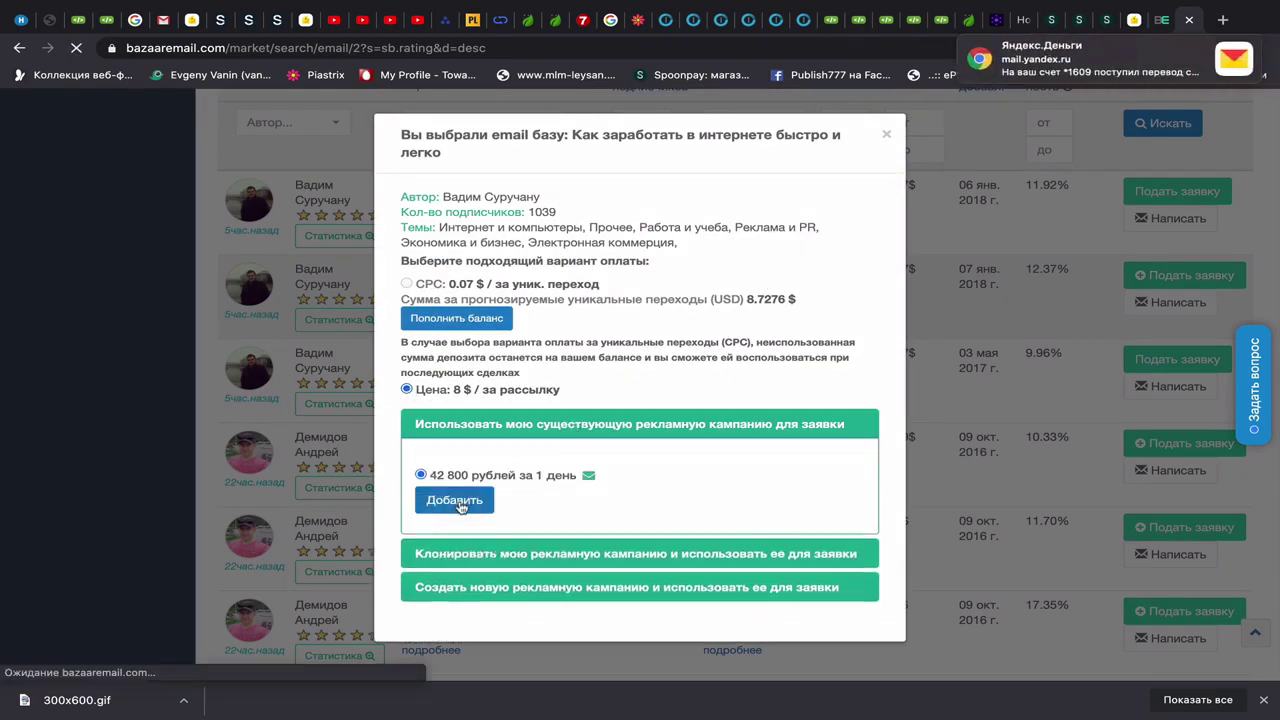
{"action": "scroll", "coordinate": [598, 520], "scroll_direction": "down", "scroll_amount": 2}
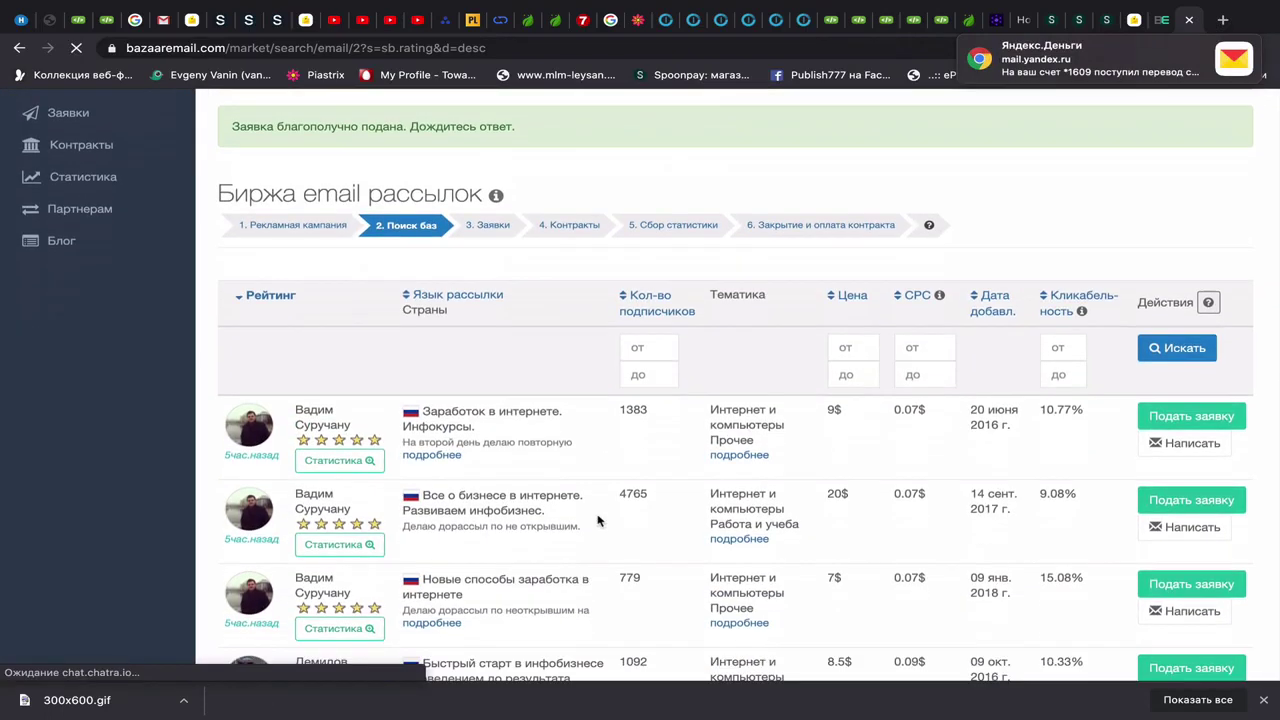
{"action": "scroll", "coordinate": [598, 520], "scroll_direction": "down", "scroll_amount": 3}
{"action": "scroll", "coordinate": [600, 517], "scroll_direction": "up", "scroll_amount": 5}
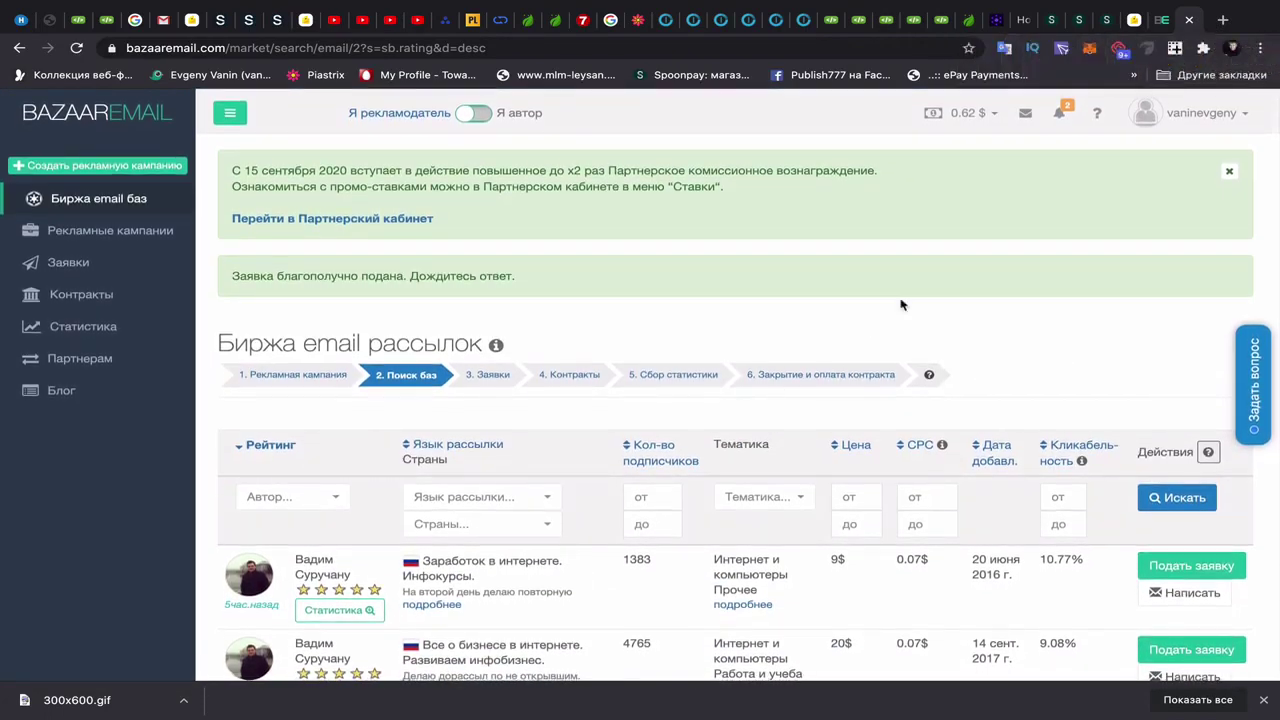
- Open the Заявки list from the notifications to see the 12 $ and 8 $ bids pending
{"action": "left_click", "coordinate": [1060, 116]}
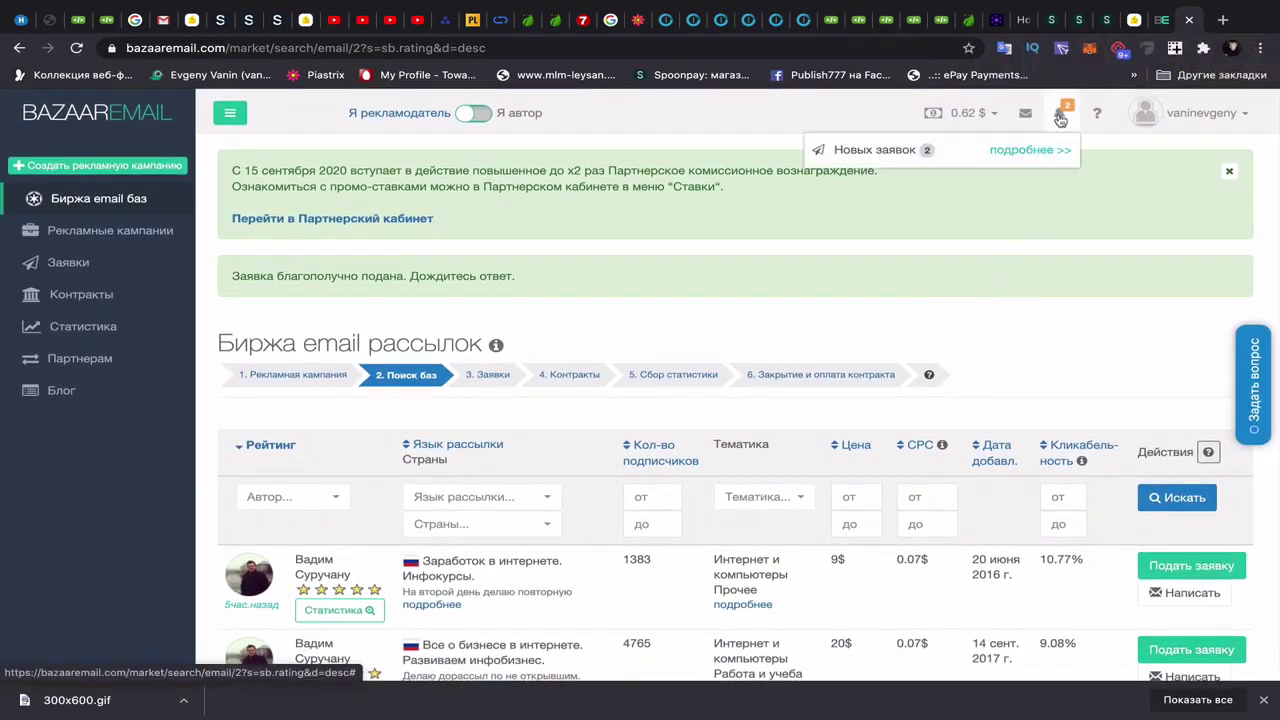
{"action": "left_click", "coordinate": [1032, 150]}
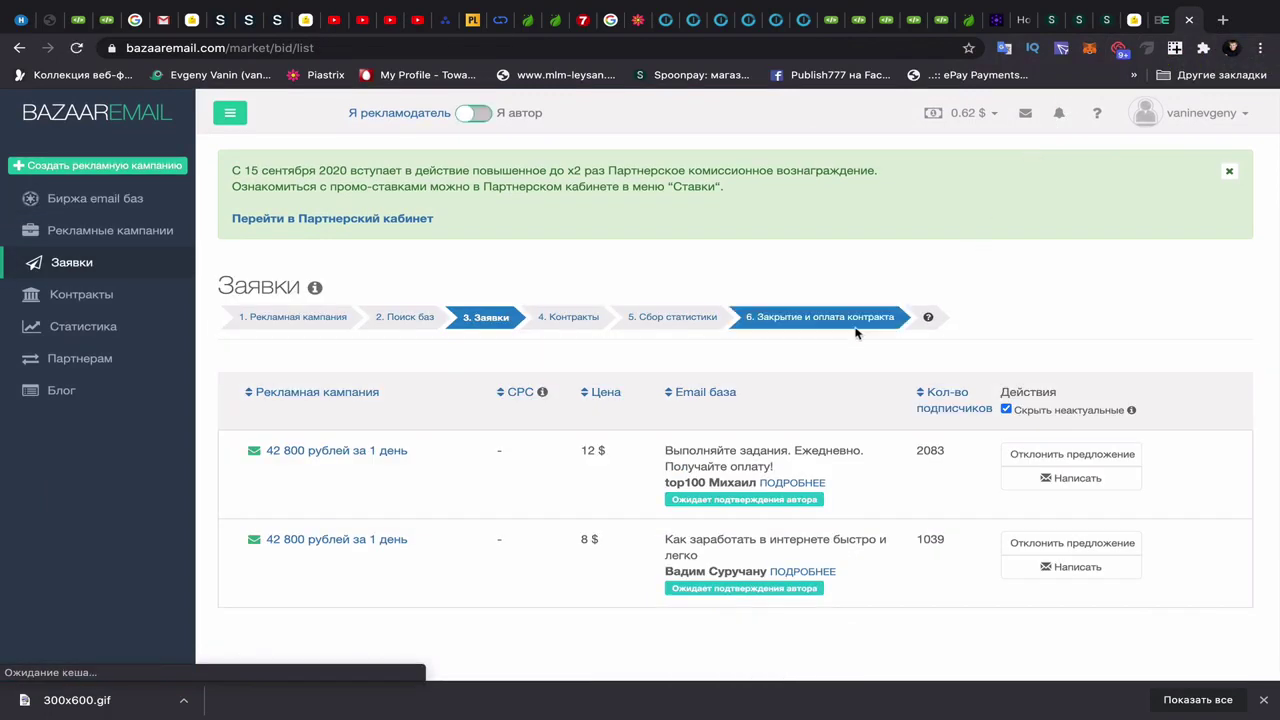